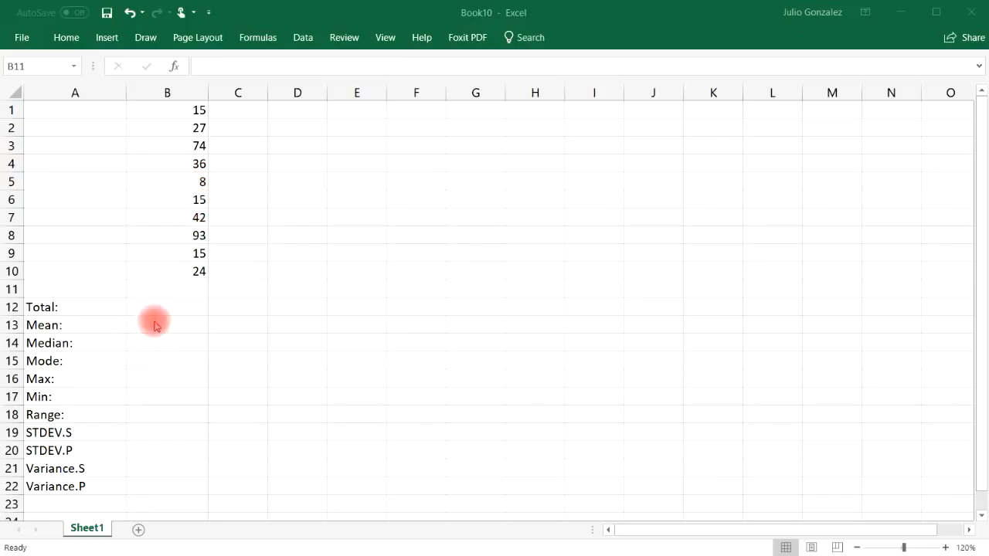
# Step: Calculate the total of B1:B10 in cell B12 with the SUM function
pyautogui.click(186, 307)
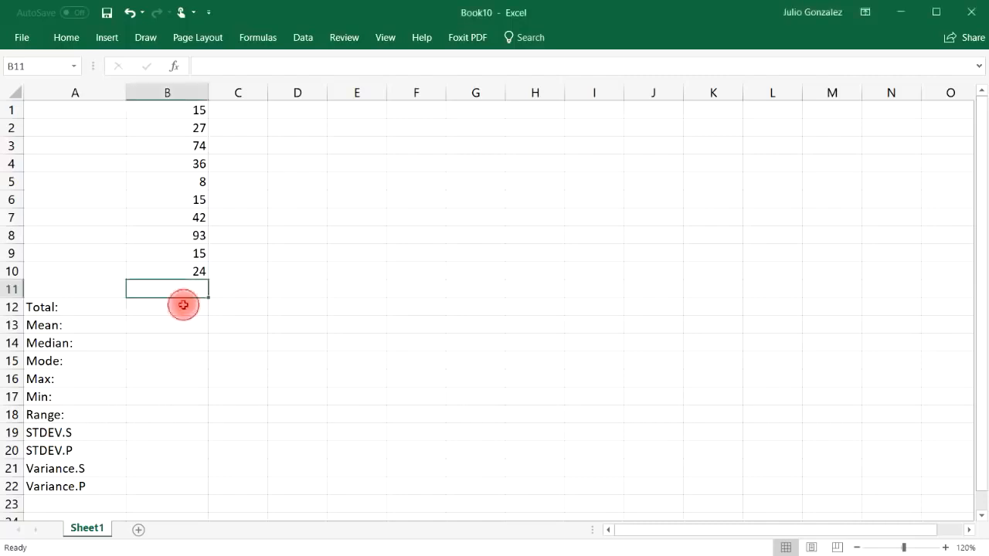
pyautogui.click(183, 308)
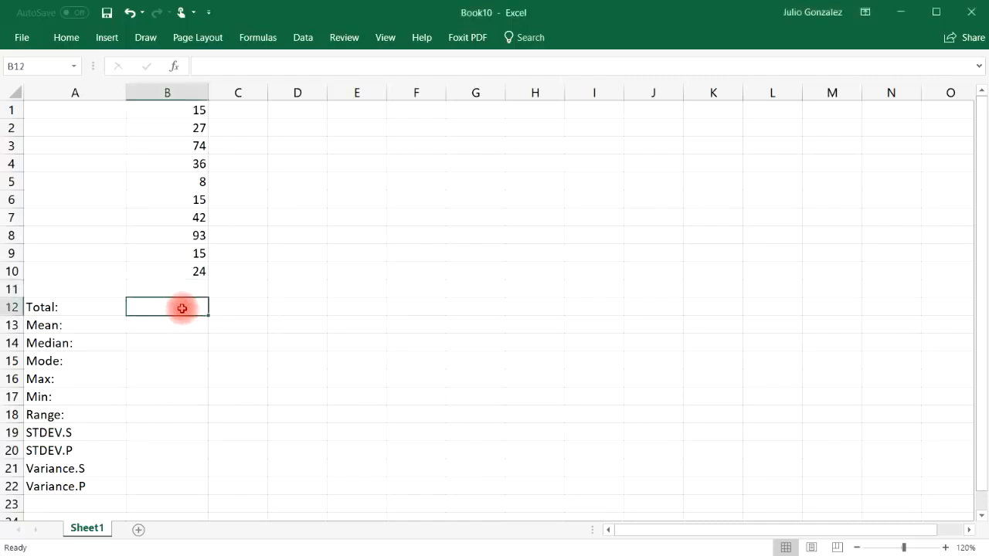
pyautogui.write('=')
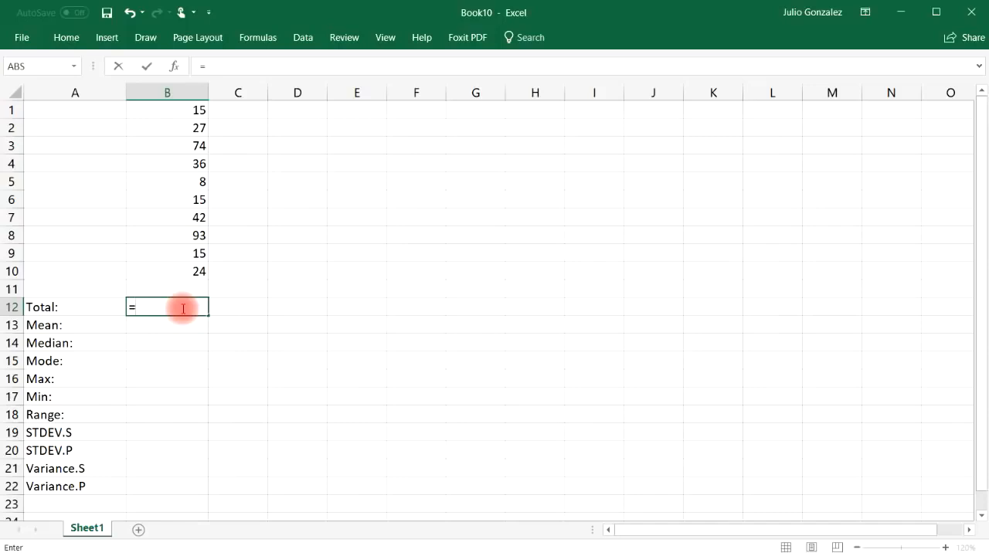
pyautogui.write('sum(')
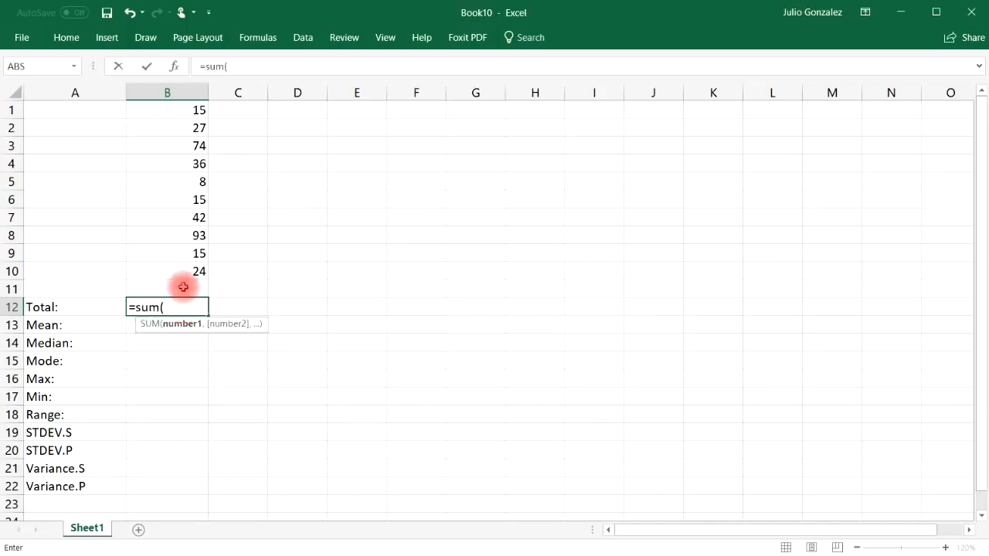
pyautogui.moveTo(183, 110); pyautogui.dragTo(196, 270)
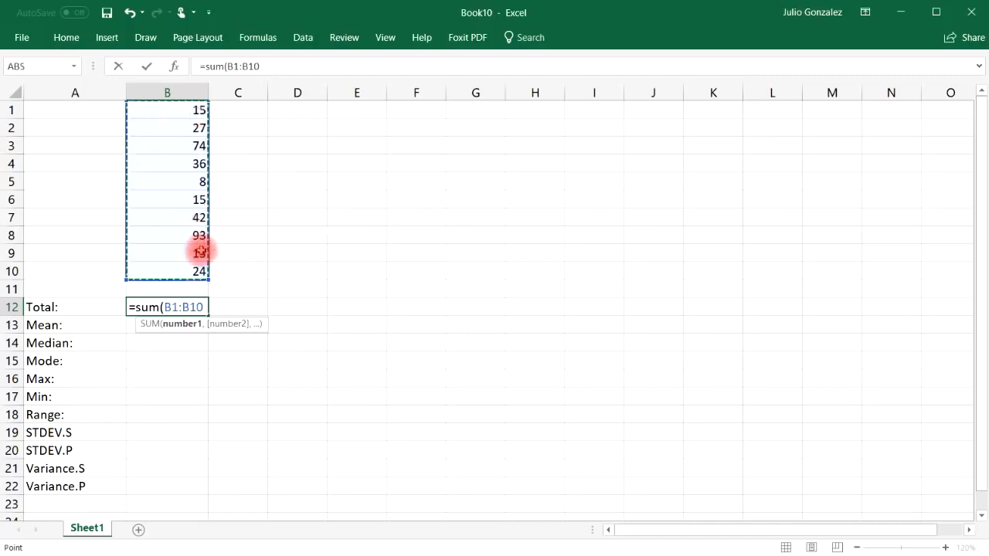
pyautogui.write(')')
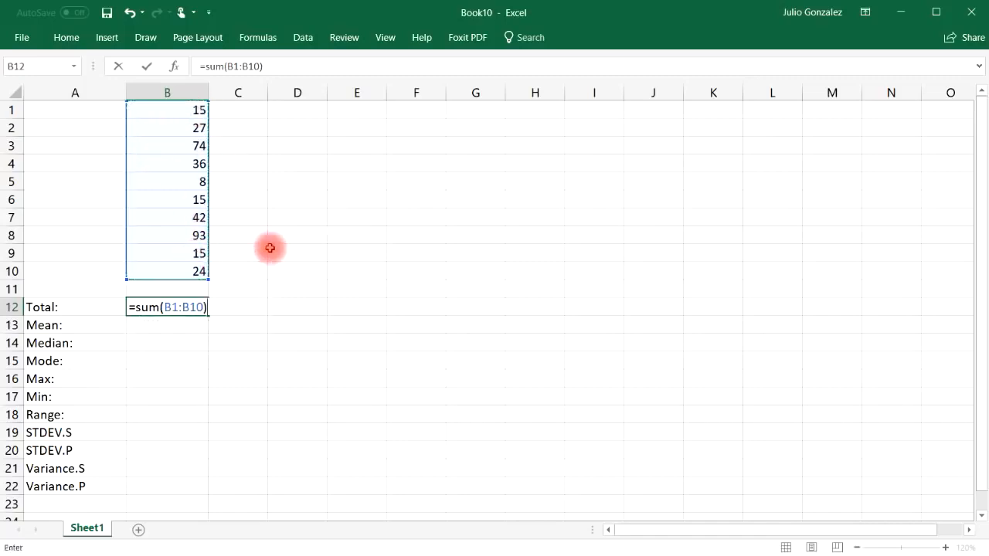
pyautogui.press('Return')
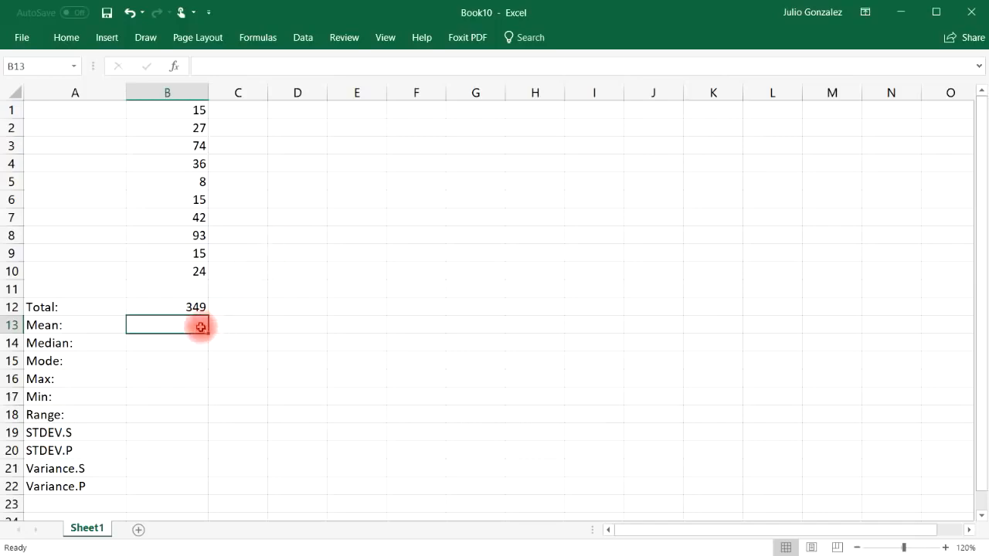
# Step: Calculate the mean of B1:B10 in cell B13 with the AVERAGE function
pyautogui.write('=mean')
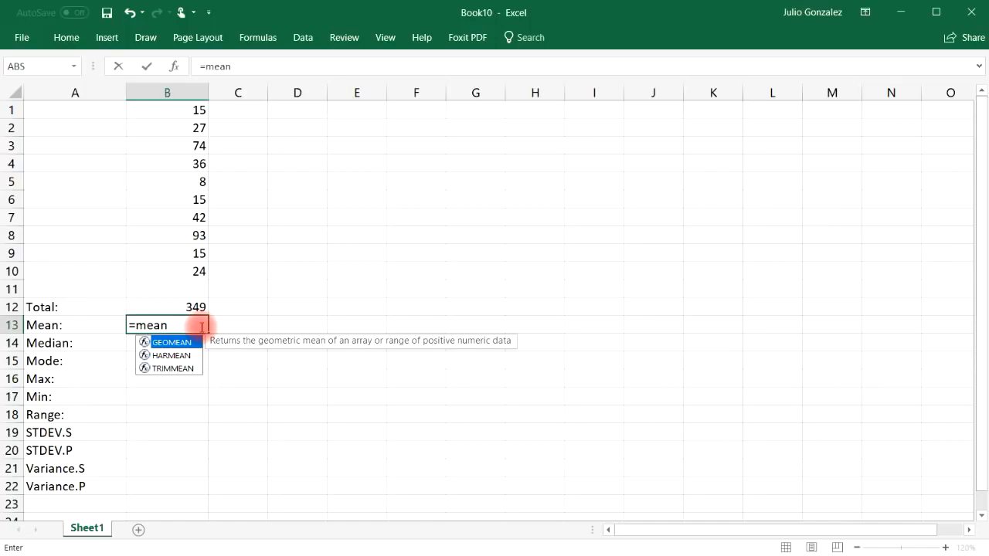
pyautogui.press('BackSpace')
pyautogui.press('BackSpace')
pyautogui.press('BackSpace')
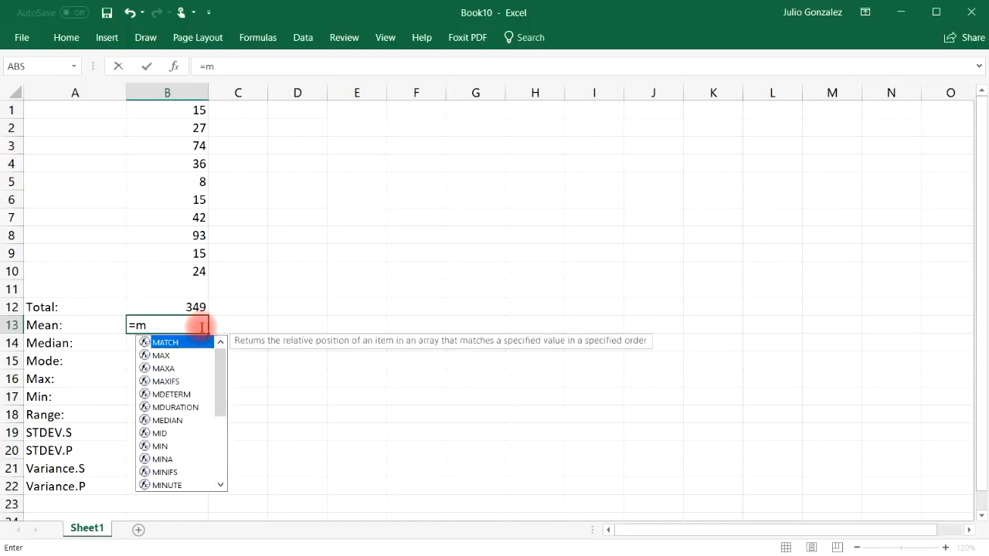
pyautogui.press('BackSpace')
pyautogui.write('average(')
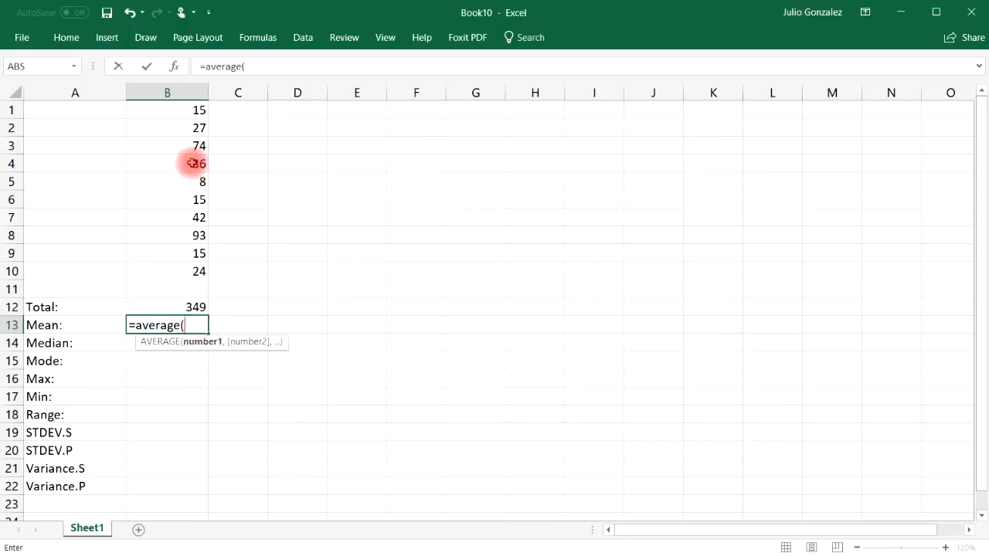
pyautogui.moveTo(191, 115); pyautogui.dragTo(194, 267)
pyautogui.write(')')
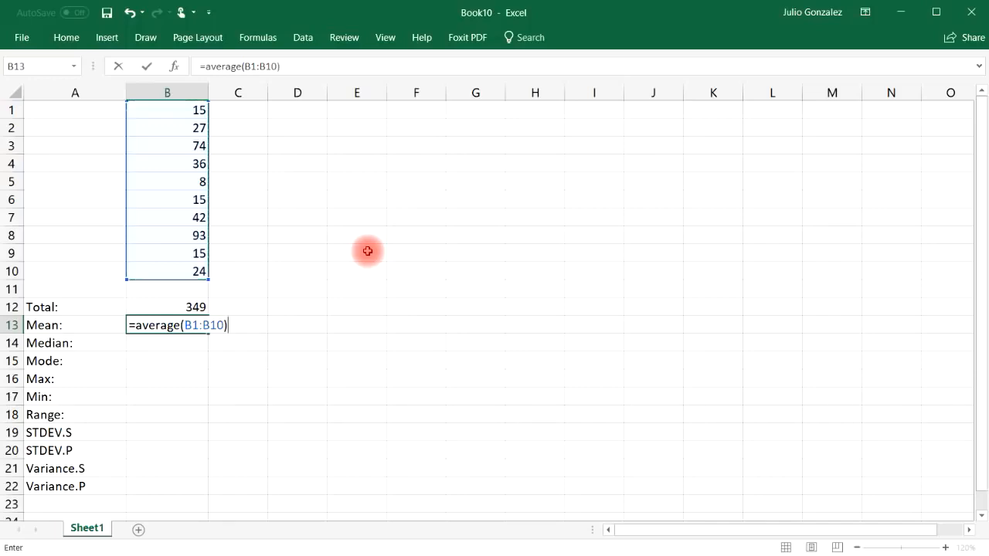
pyautogui.hotkey('ctrl', 'Return')
pyautogui.press('Return')
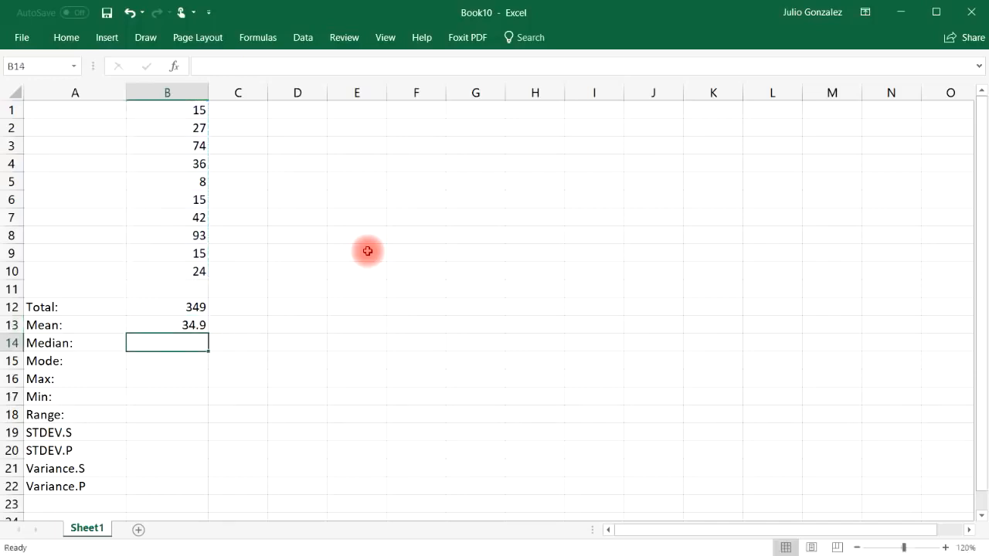
# Step: Enter an AVERAGE formula in D12 with the typed numbers 12, 18, 20 and 26, and review it
pyautogui.click(300, 304)
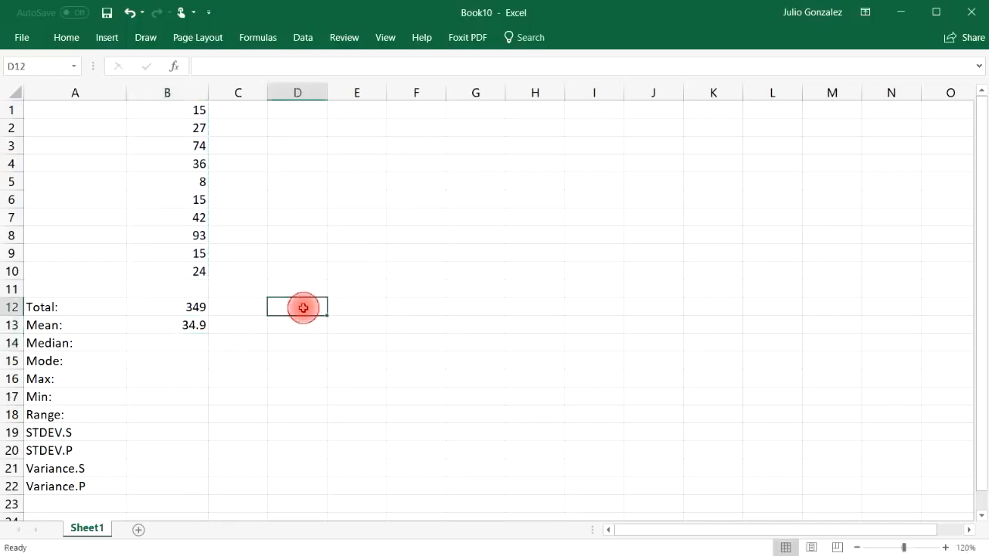
pyautogui.write('=ave')
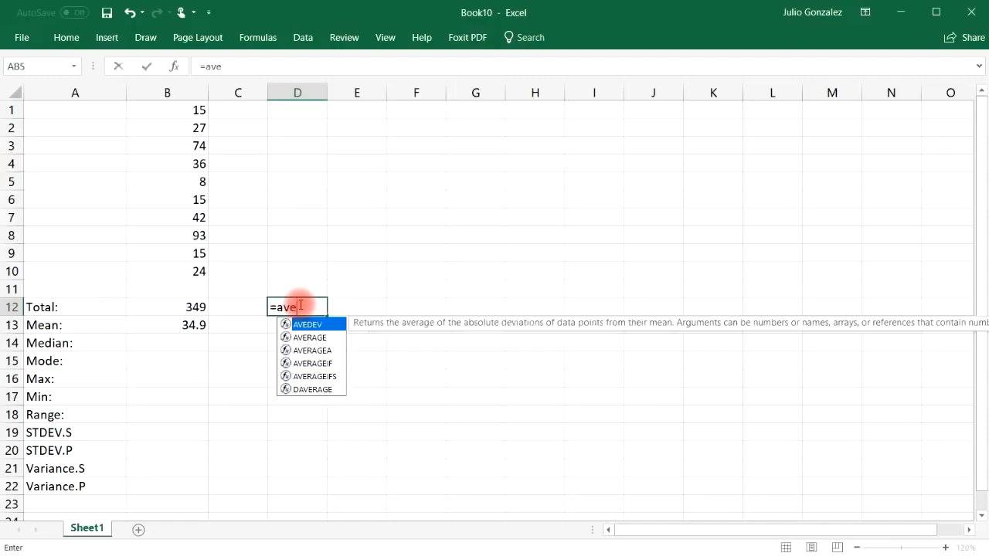
pyautogui.write('rage(')
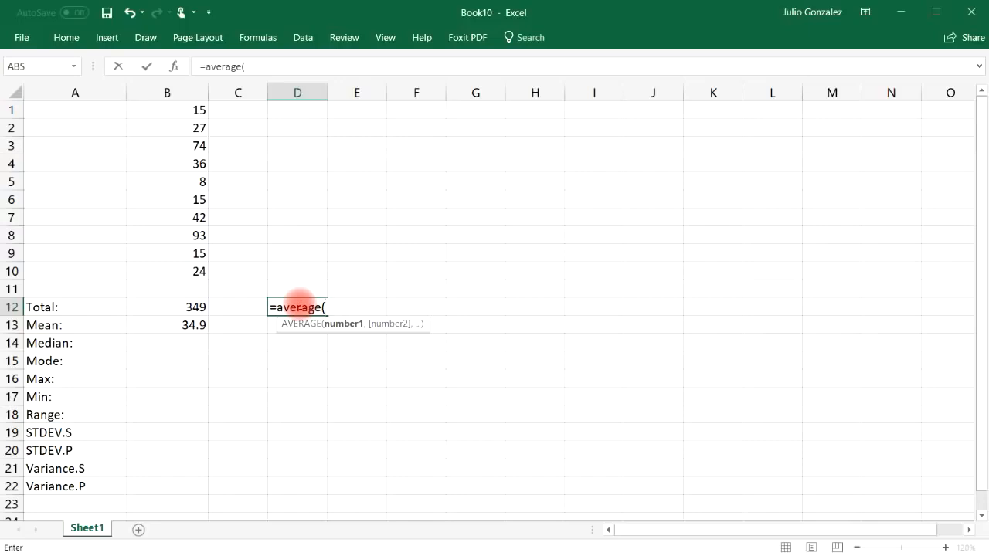
pyautogui.write('12,18,20,')
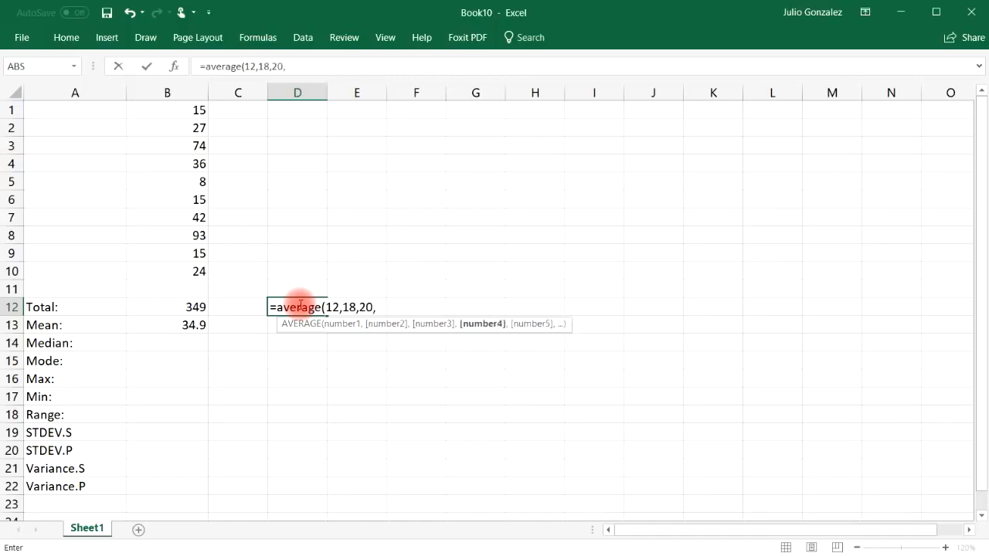
pyautogui.write('26)')
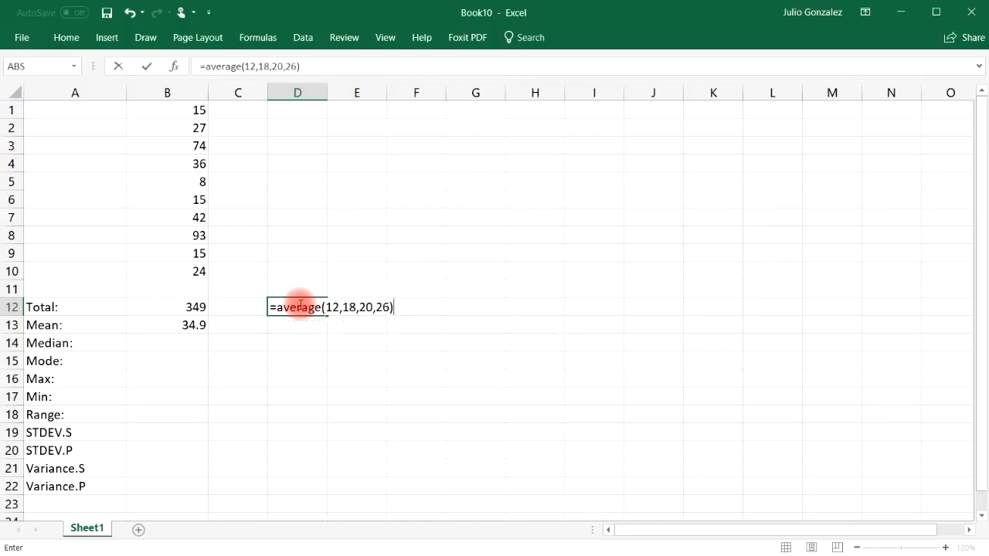
pyautogui.press('Return')
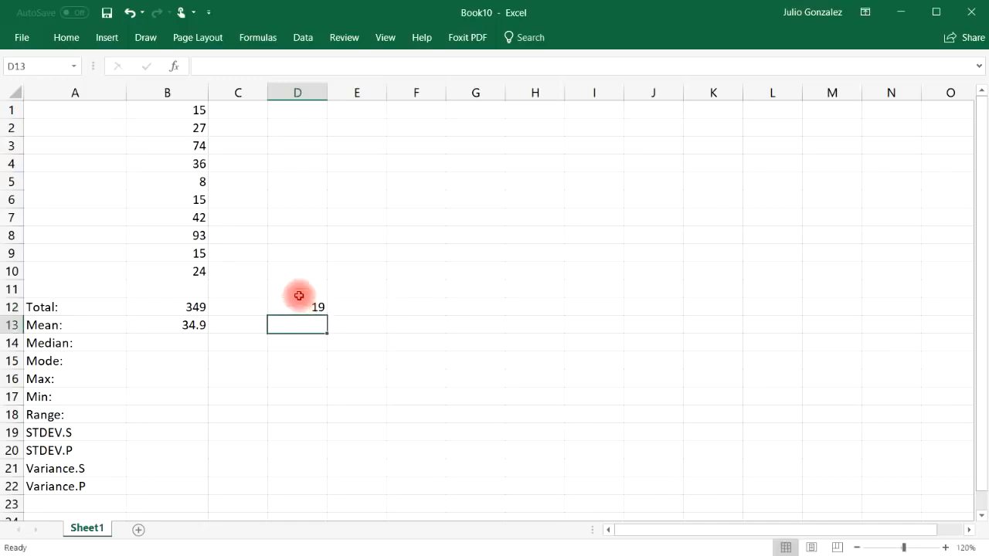
pyautogui.click(301, 305)
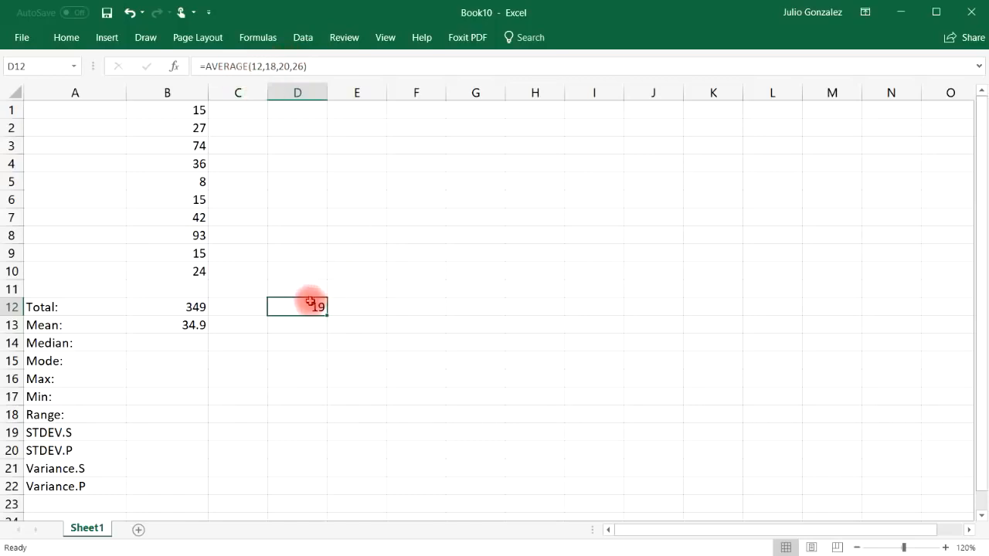
pyautogui.press('Return')
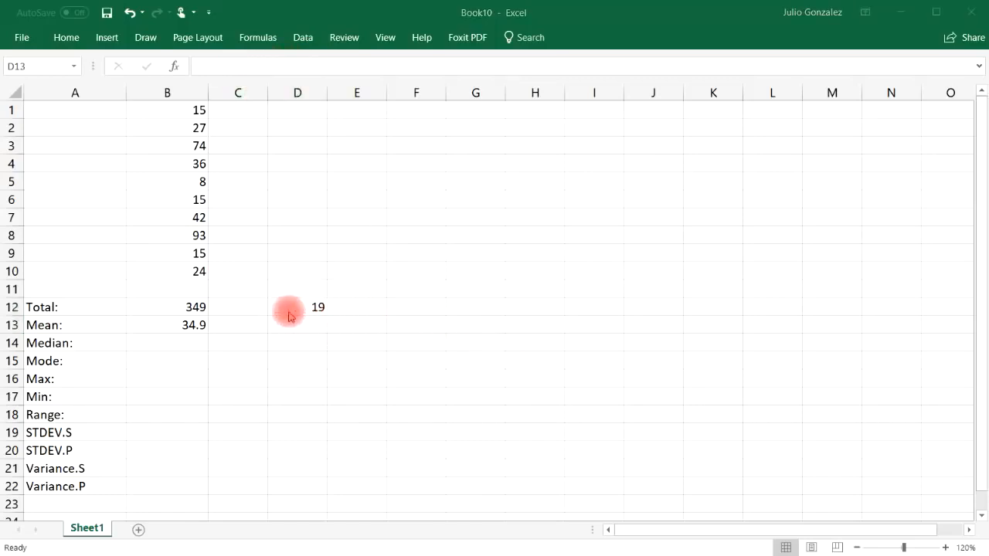
# Step: Calculate the mean manually in C13 by dividing the total in B12 by 10
pyautogui.click(193, 322)
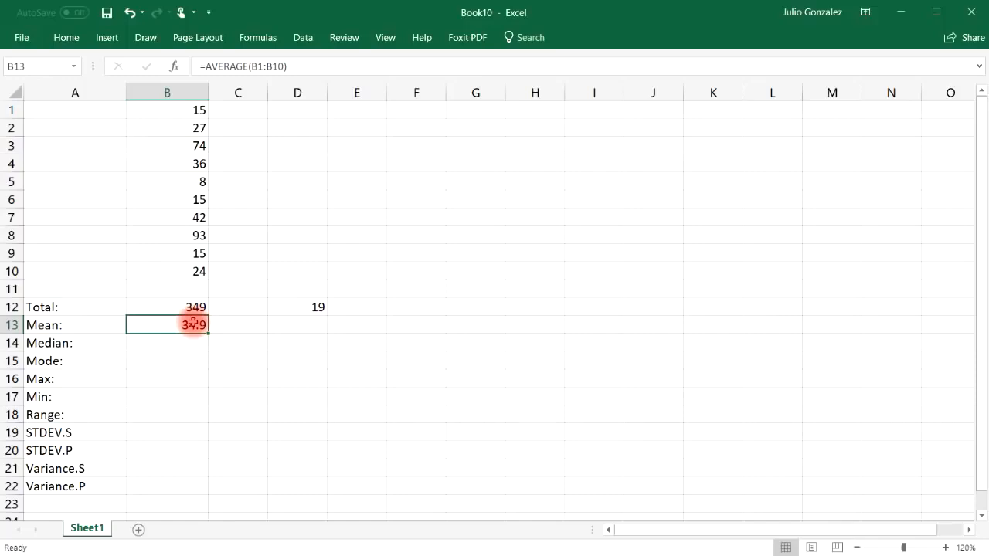
pyautogui.click(244, 325)
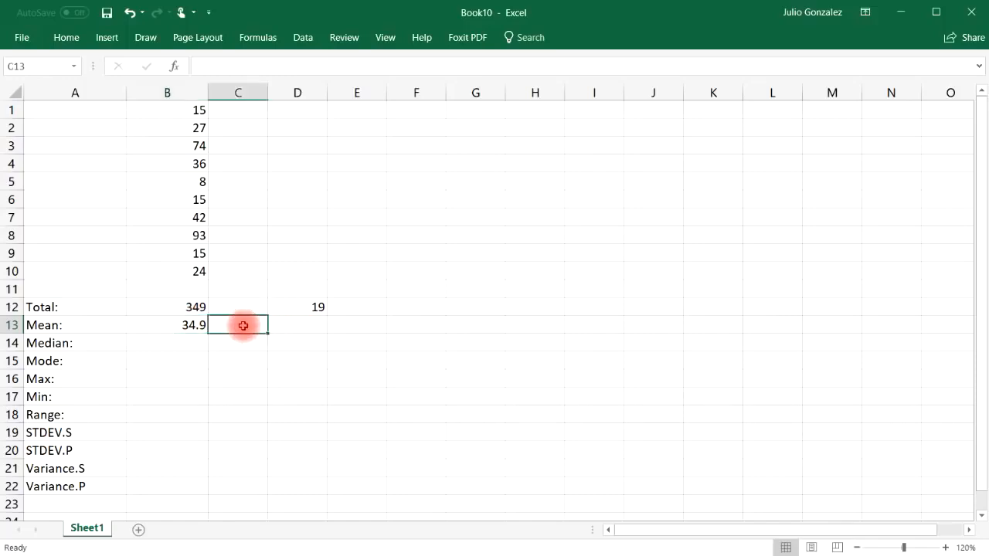
pyautogui.write('=B12/10')
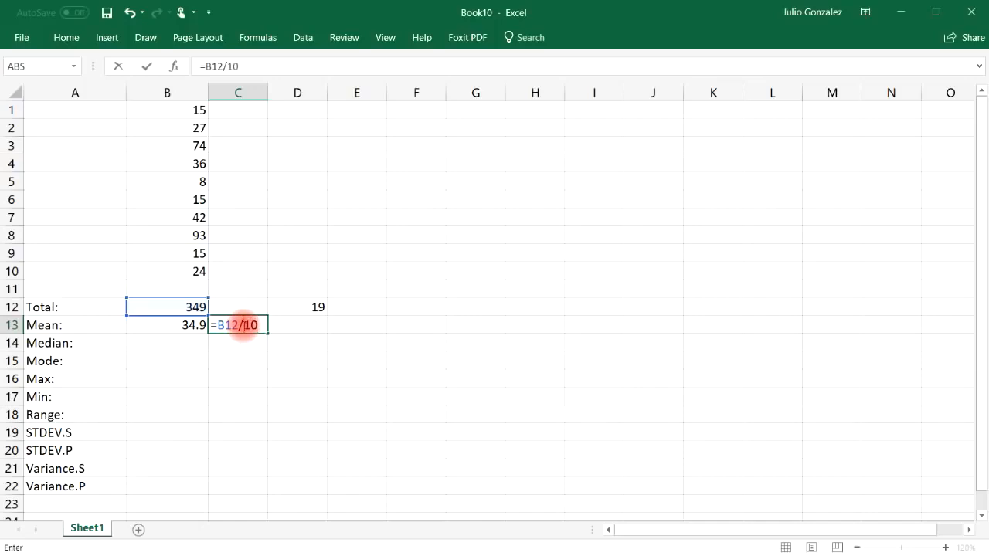
pyautogui.press('Return')
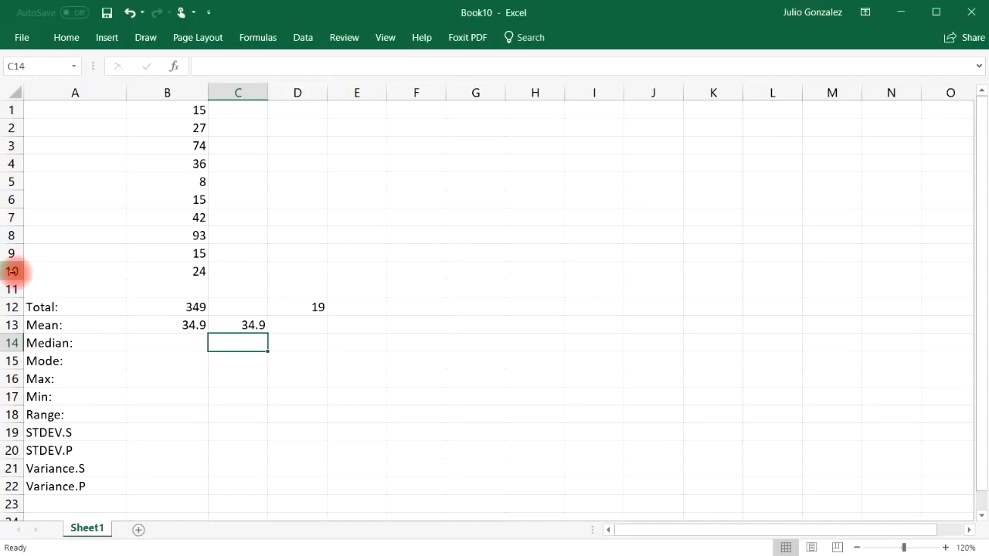
# Step: Count the numeric entries in B1:B10 in cell D13 with the COUNT function
pyautogui.click(12, 272)
pyautogui.click(239, 293)
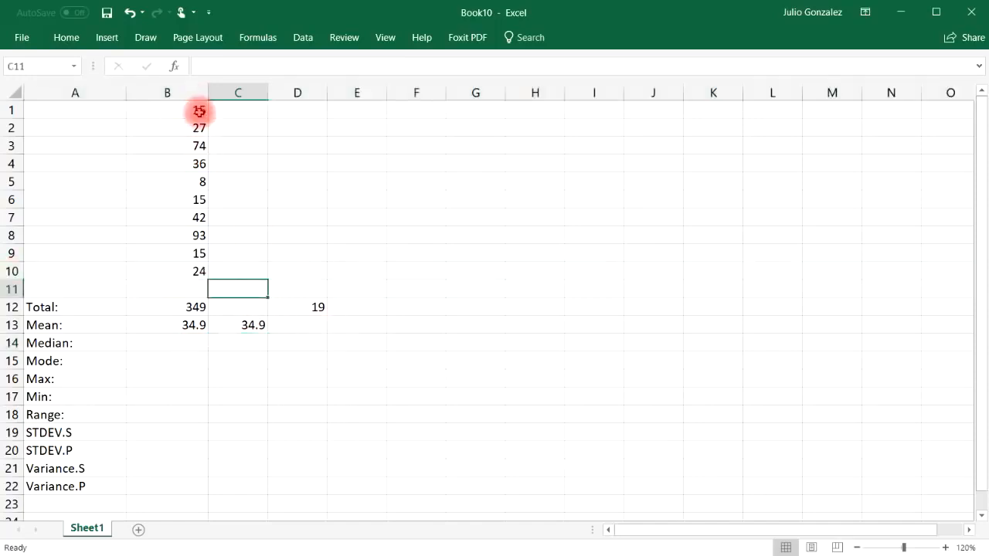
pyautogui.click(308, 328)
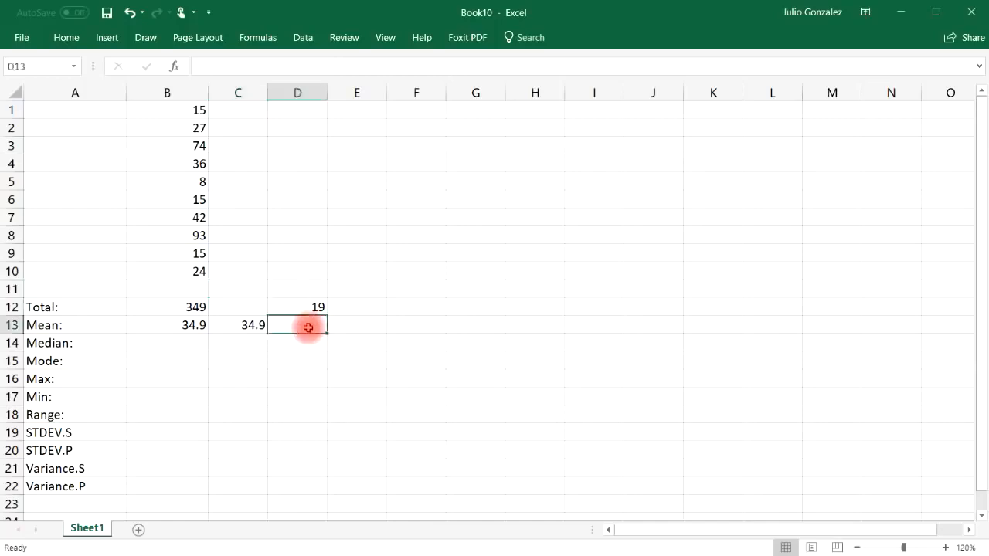
pyautogui.write('=count(')
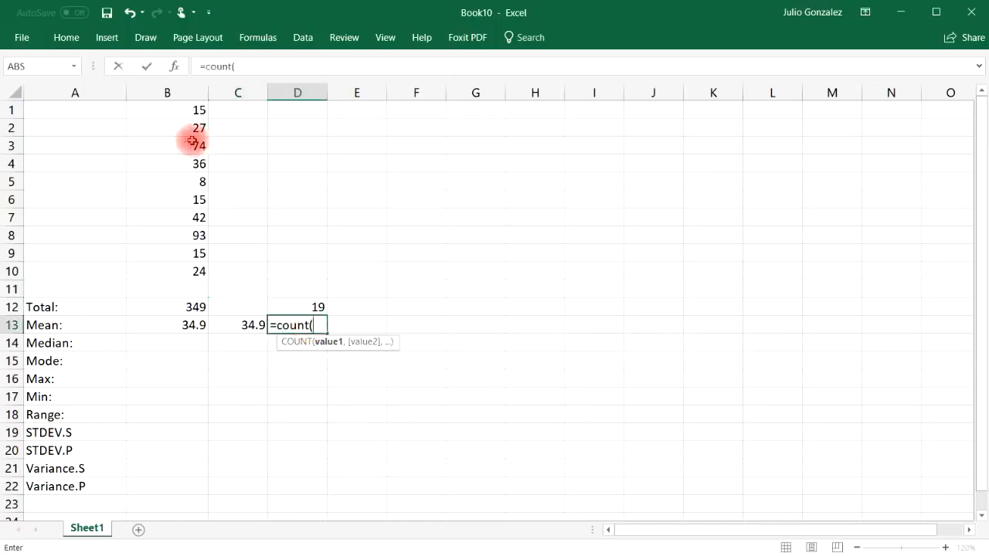
pyautogui.moveTo(192, 109); pyautogui.dragTo(180, 271)
pyautogui.write(')')
pyautogui.press('Return')
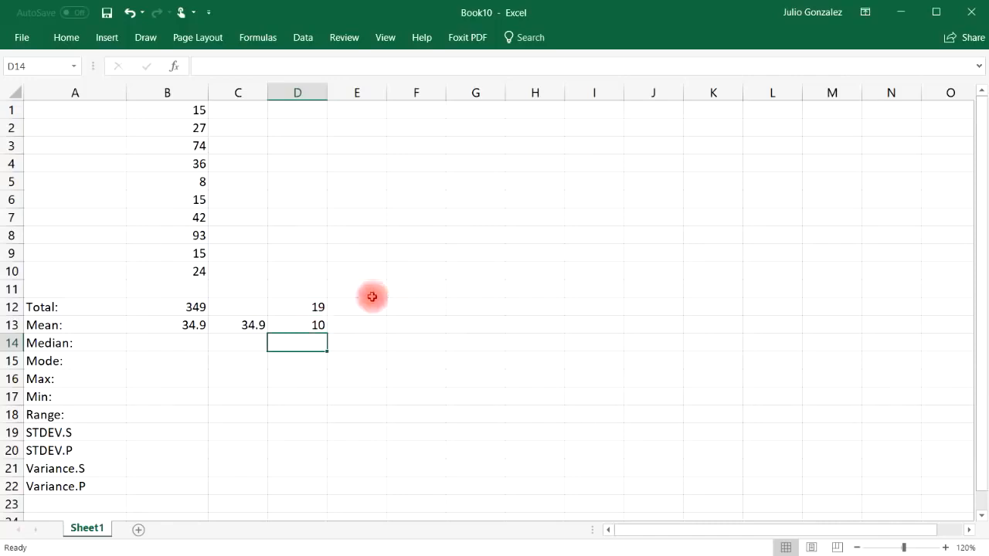
pyautogui.click(172, 343)
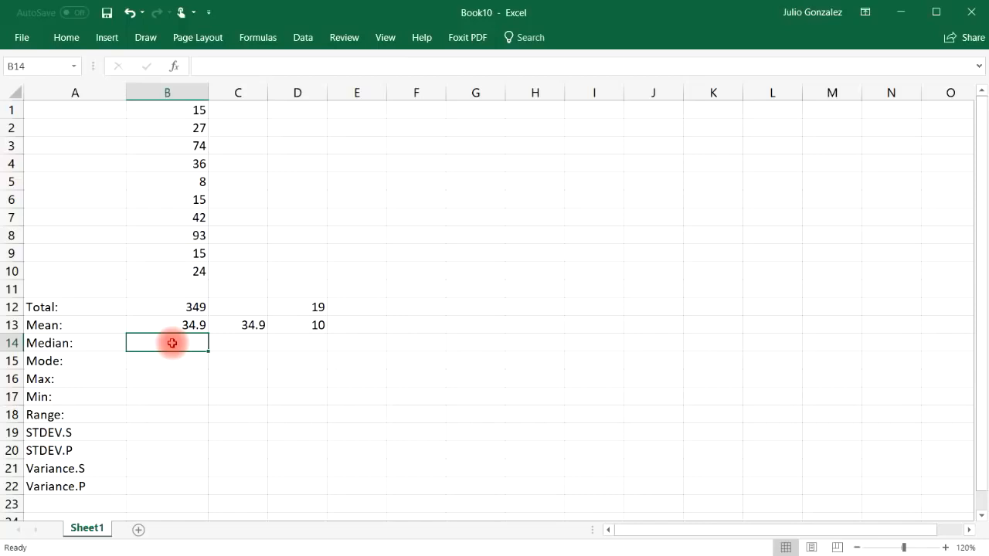
pyautogui.moveTo(181, 106); pyautogui.dragTo(191, 270)
pyautogui.click(309, 270)
# Step: Start an ascending list of the column B data in row 2 with 8 in D2 and 15 in E2
pyautogui.click(303, 128)
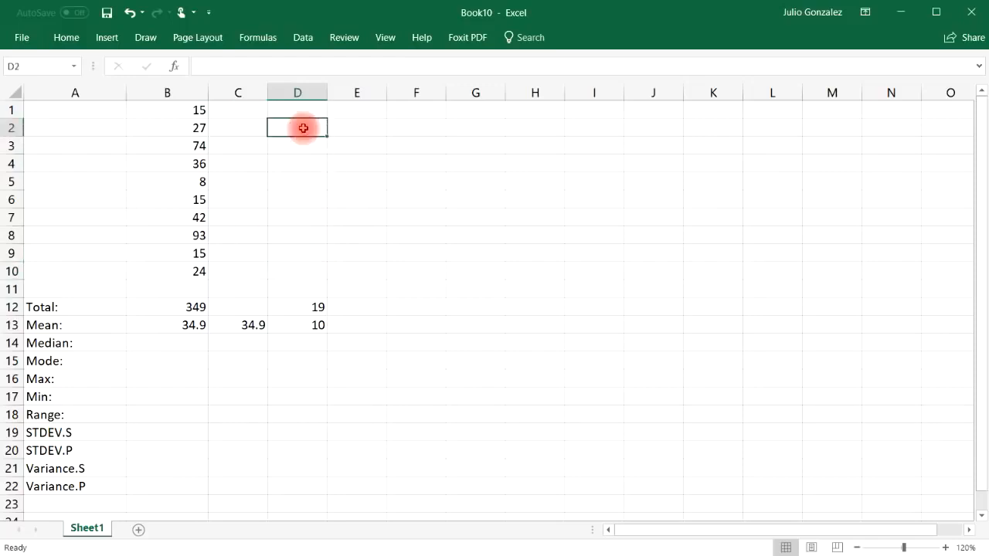
pyautogui.write('8')
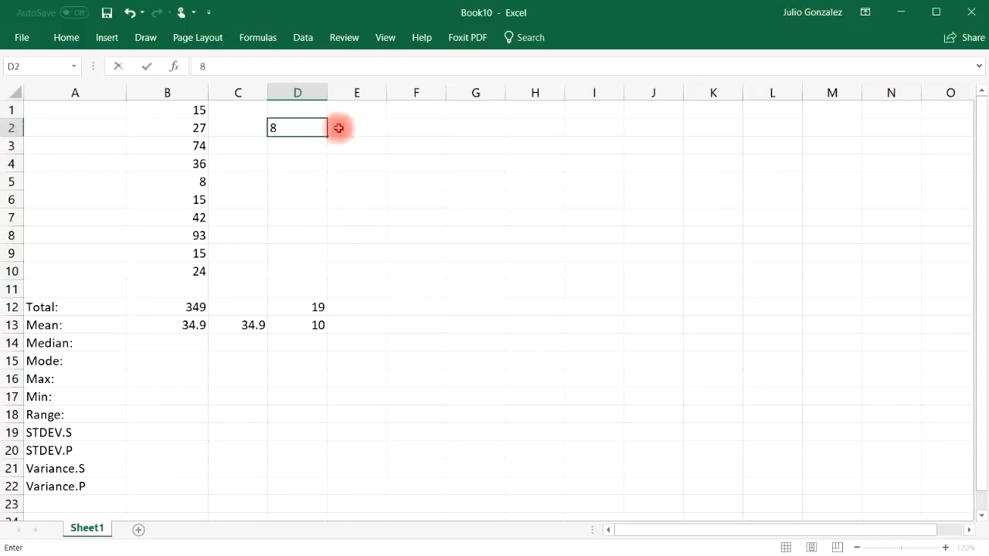
pyautogui.click(346, 128)
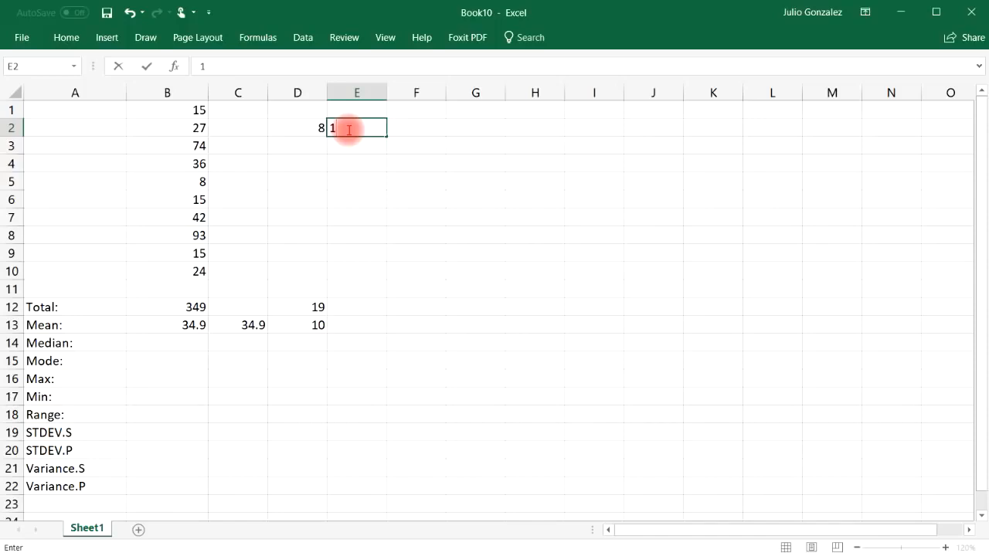
pyautogui.write('15')
pyautogui.click(406, 127)
# Step: Continue the ascending list in row 2 by entering 15 in both F2 and G2
pyautogui.click(194, 110)
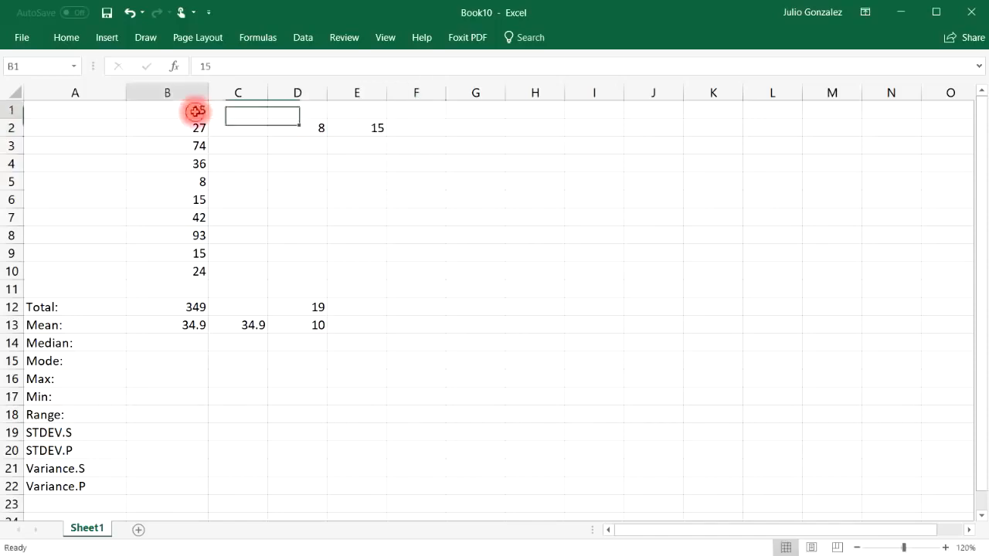
pyautogui.click(194, 198)
pyautogui.click(199, 253)
pyautogui.click(401, 129)
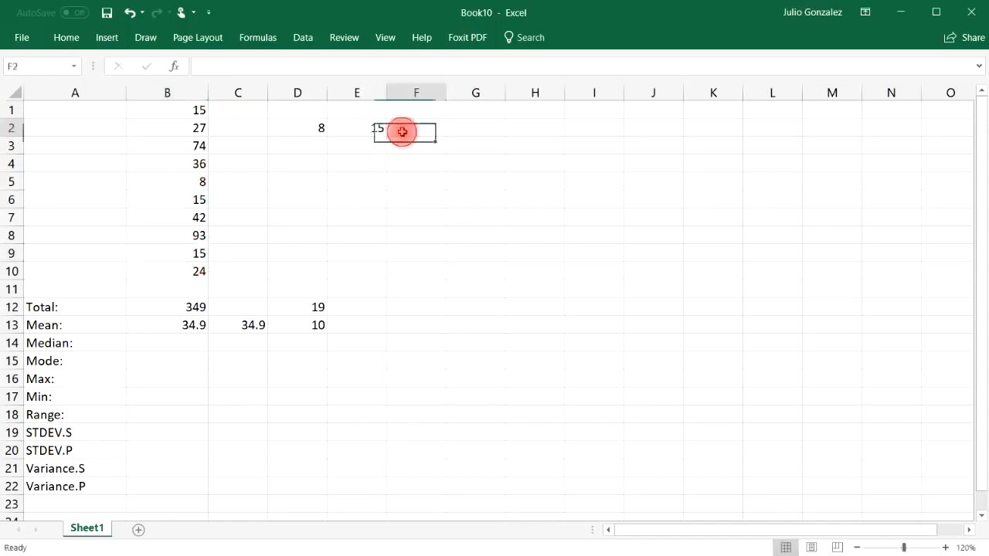
pyautogui.write('15')
pyautogui.click(466, 133)
pyautogui.write('15')
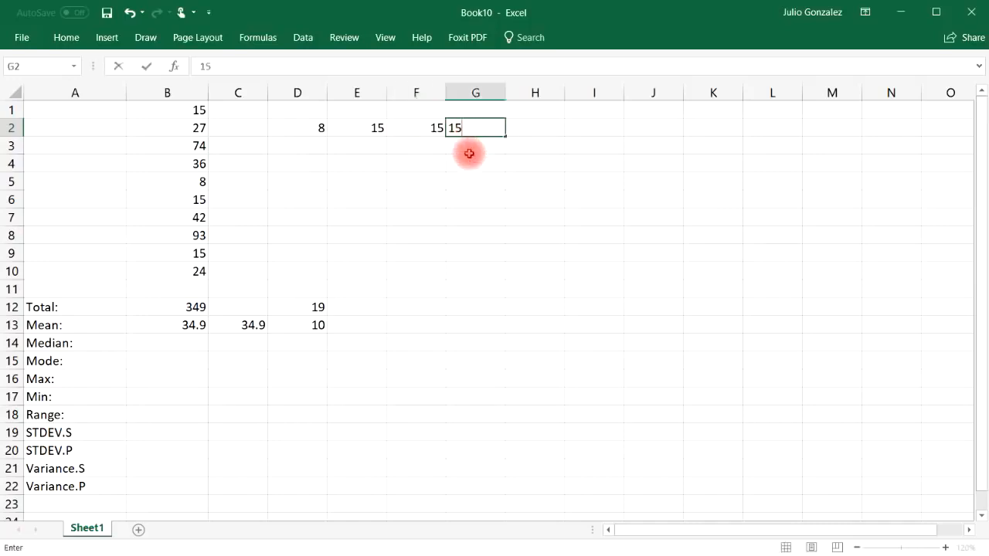
pyautogui.click(469, 152)
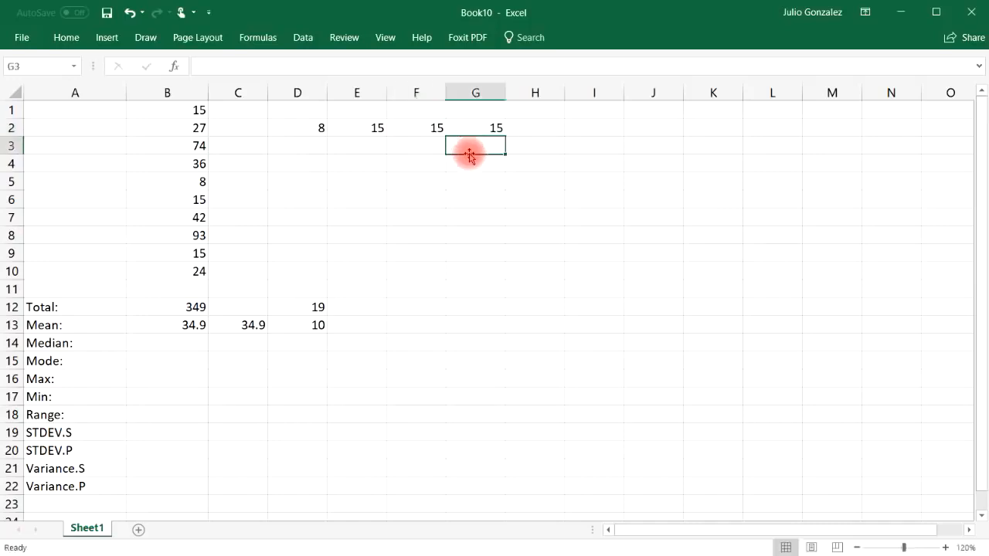
# Step: Add the next two values to the ascending list, 24 in H2 and 27 in I2
pyautogui.click(202, 271)
pyautogui.click(522, 131)
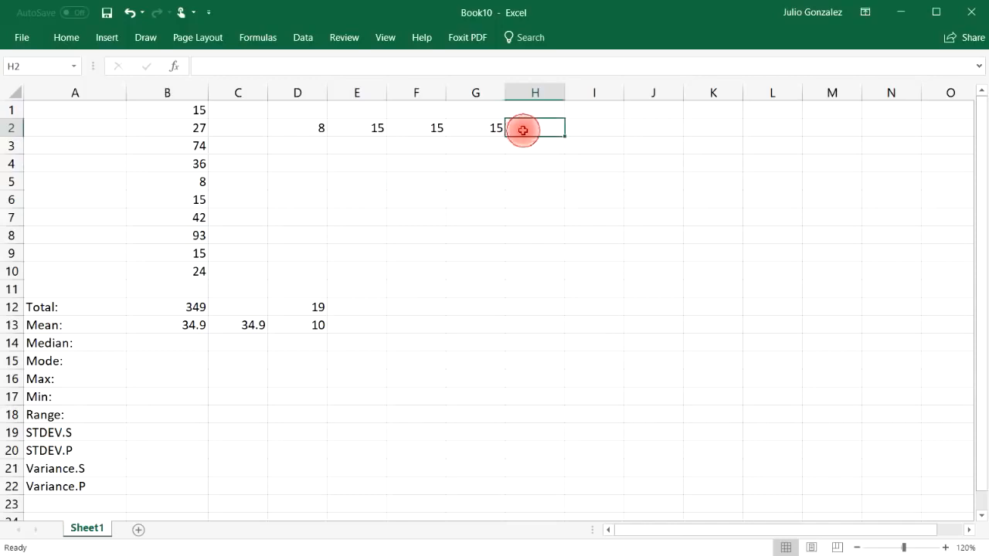
pyautogui.write('24')
pyautogui.press('Return')
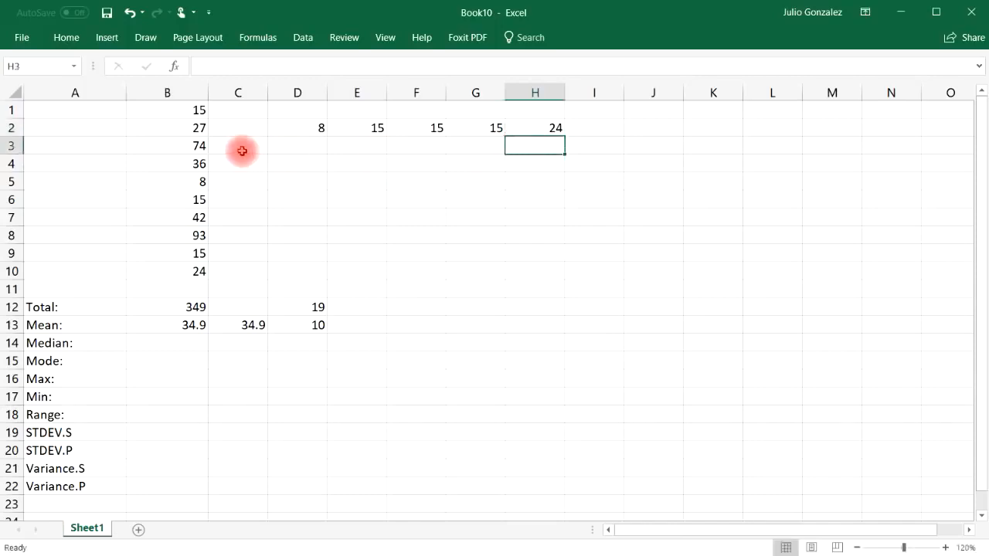
pyautogui.click(202, 128)
pyautogui.click(585, 127)
pyautogui.write('27')
pyautogui.press('Return')
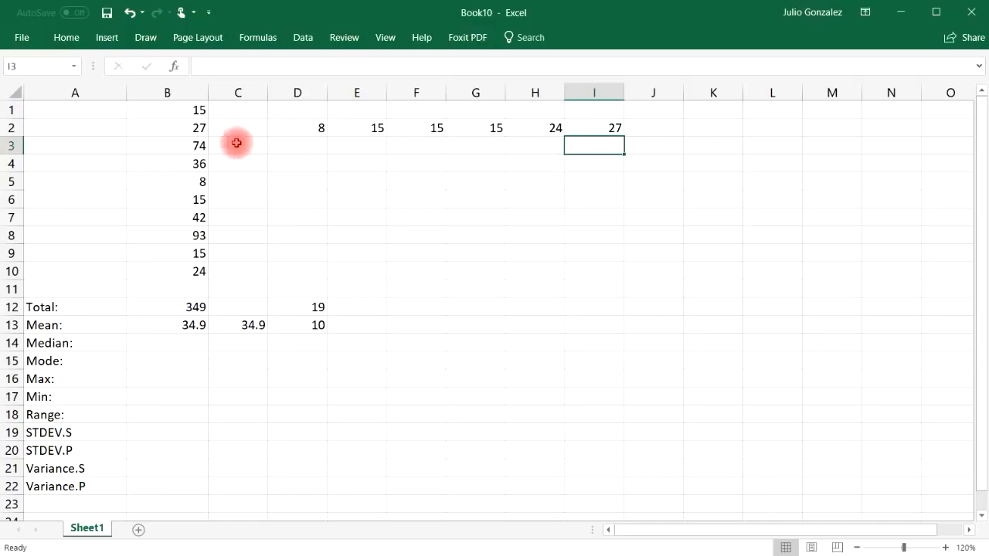
# Step: Extend the ascending list in row 2 with 36 in J2 and 42 in K2
pyautogui.click(194, 164)
pyautogui.click(644, 124)
pyautogui.write('36')
pyautogui.press('Return')
pyautogui.click(197, 218)
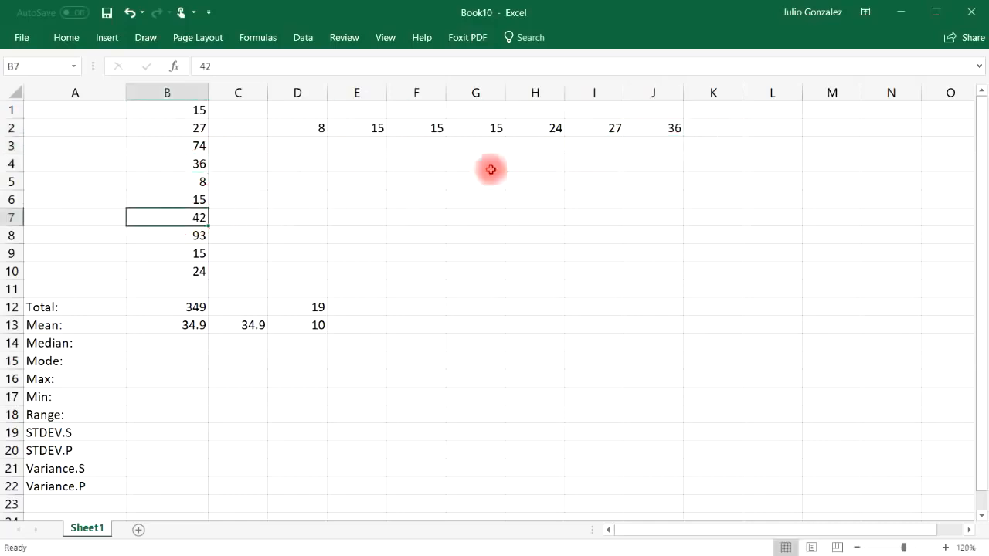
pyautogui.click(699, 129)
pyautogui.write('42')
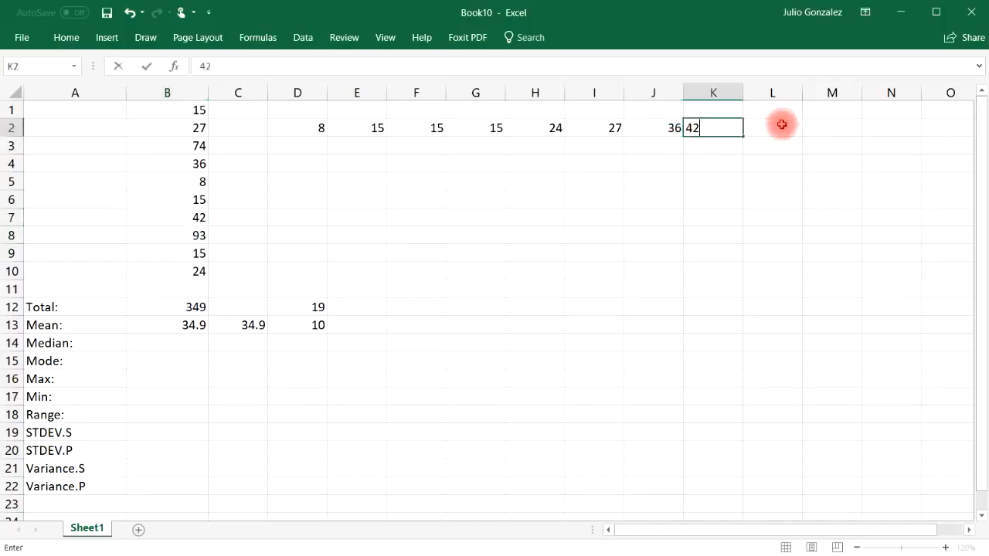
pyautogui.click(783, 124)
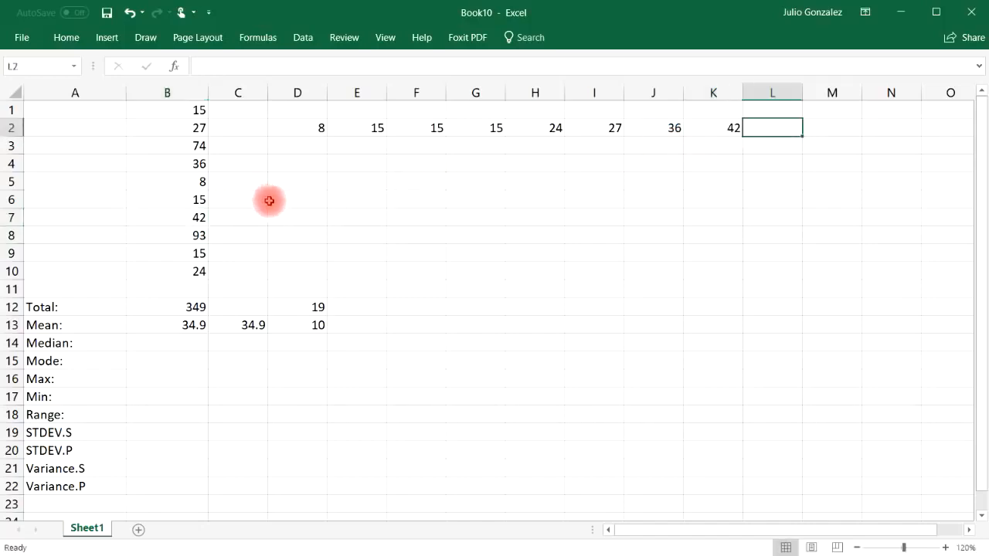
# Step: Complete the ascending list in row 2 with 74 in L2 and 93 in M2
pyautogui.click(198, 146)
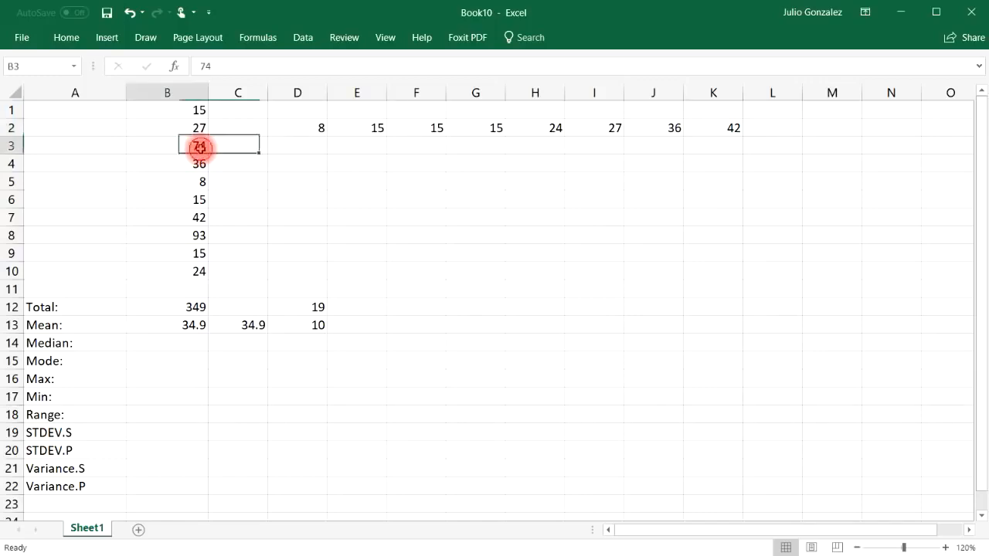
pyautogui.click(760, 127)
pyautogui.write('74')
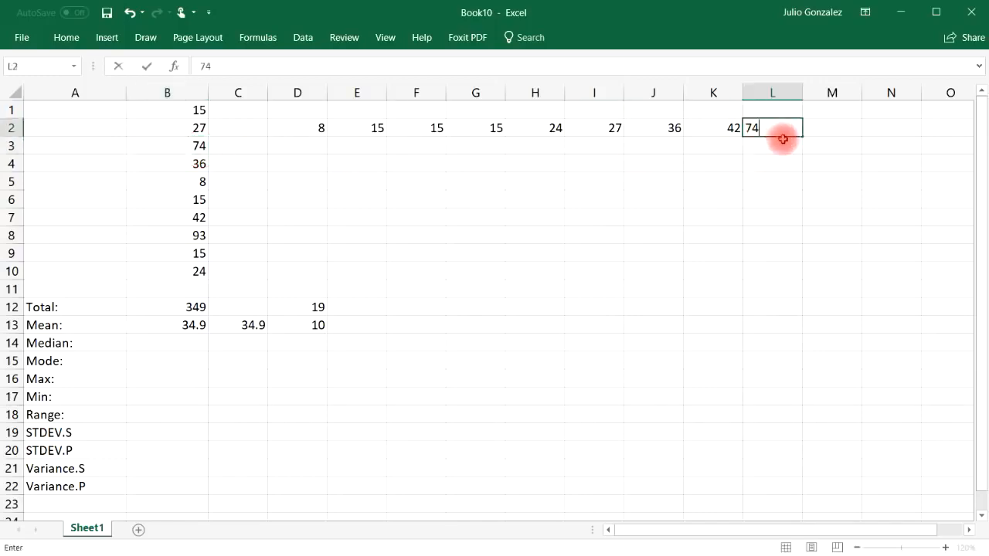
pyautogui.press('Return')
pyautogui.click(203, 237)
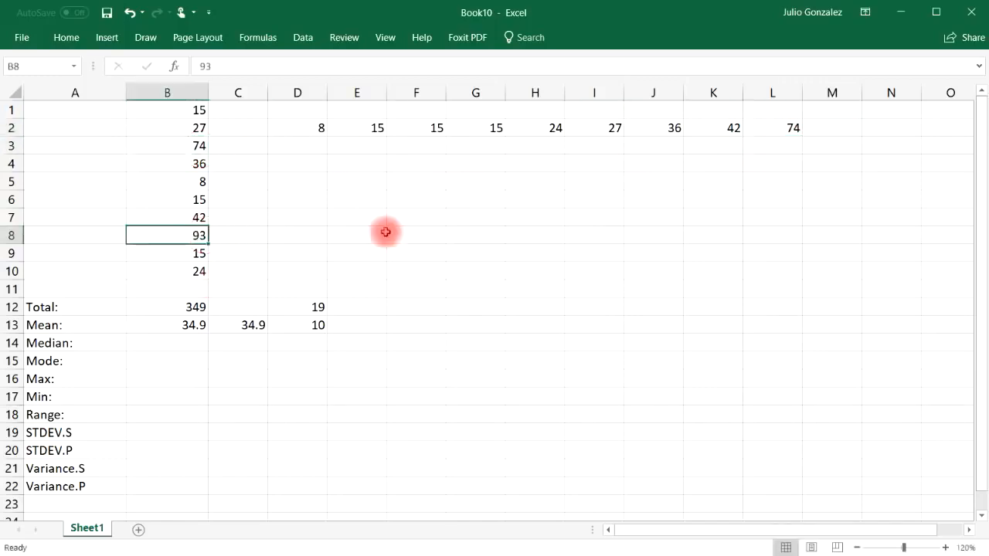
pyautogui.click(818, 129)
pyautogui.write('93')
pyautogui.click(819, 161)
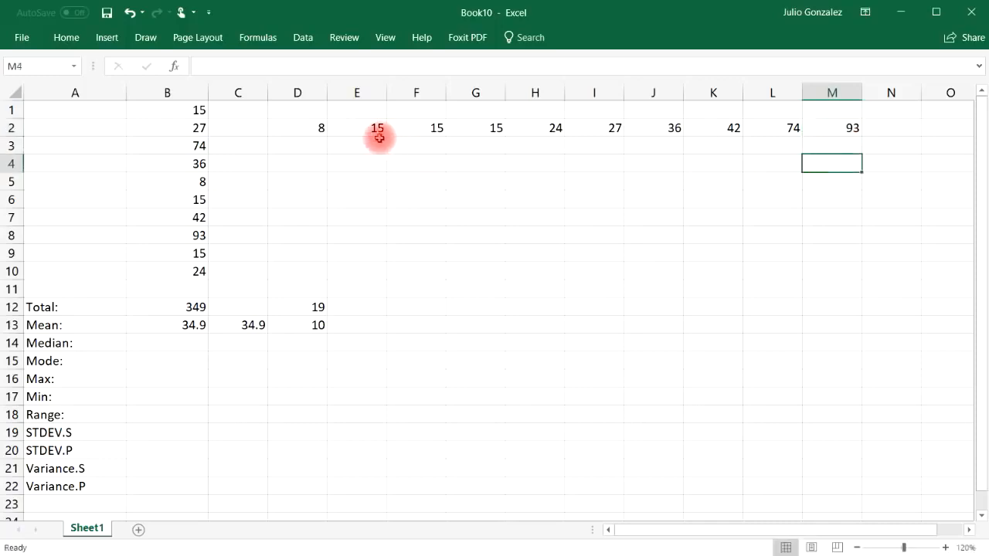
# Step: Check the number of entries in D2:M2 with a COUNT formula in F8, and clear that cell
pyautogui.click(415, 235)
pyautogui.write('==count(')
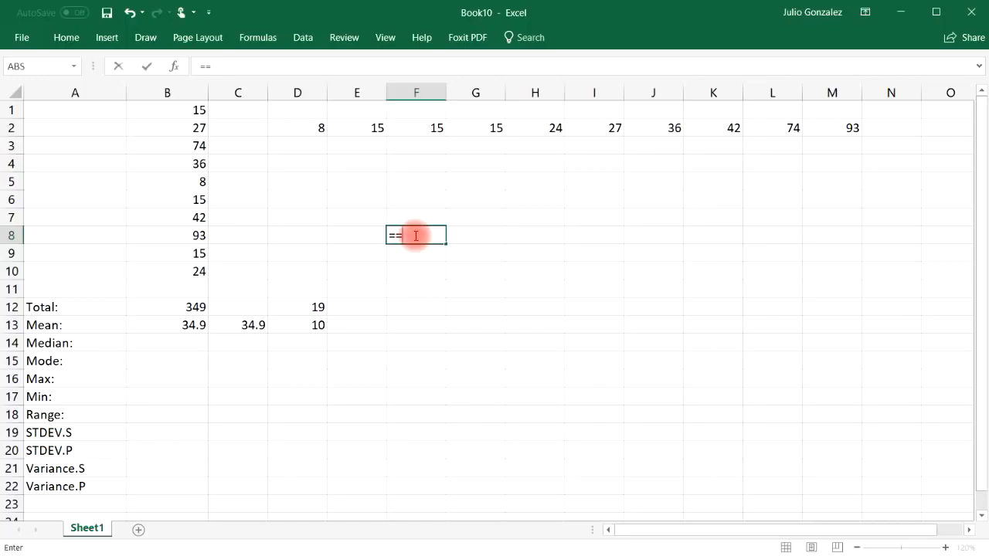
pyautogui.press('BackSpace')
pyautogui.press('BackSpace')
pyautogui.press('BackSpace')
pyautogui.press('BackSpace')
pyautogui.press('BackSpace')
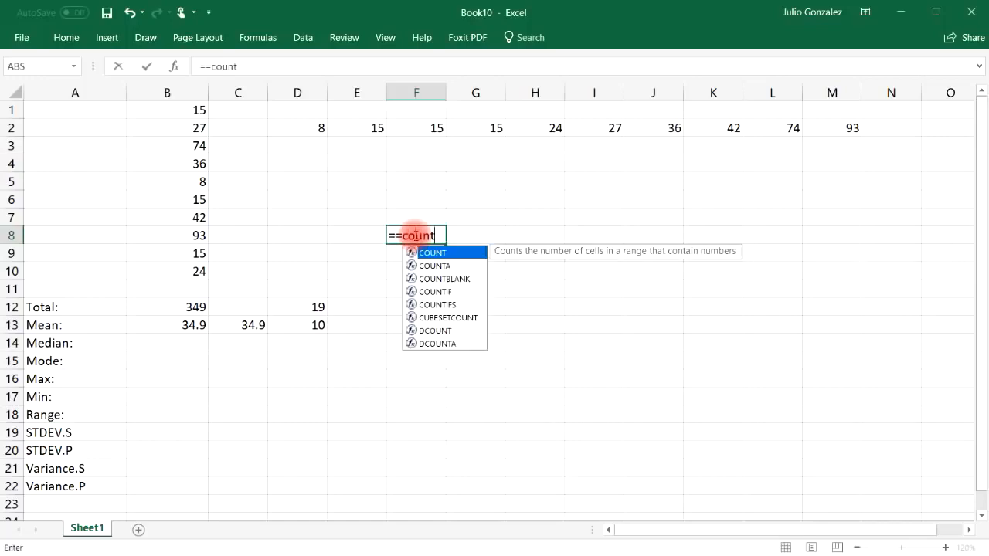
pyautogui.write('cu')
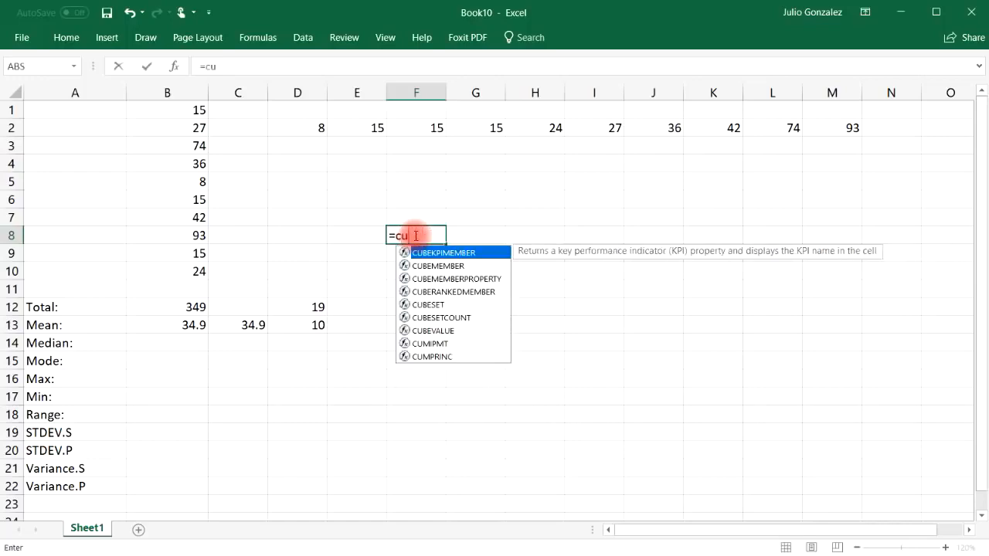
pyautogui.press('BackSpace')
pyautogui.write('ount(')
pyautogui.moveTo(316, 126); pyautogui.dragTo(832, 126)
pyautogui.write(')')
pyautogui.press('Return')
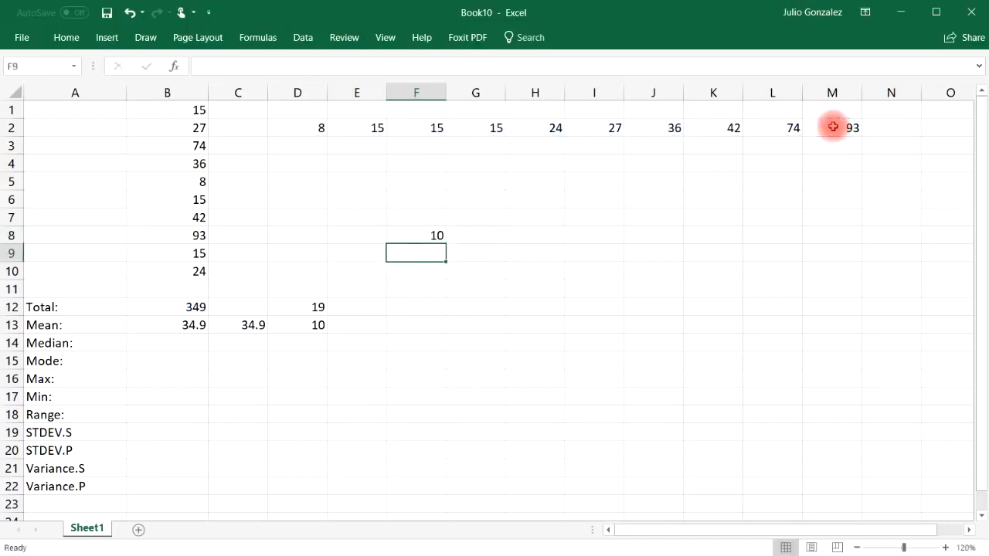
pyautogui.click(437, 234)
pyautogui.press('Delete')
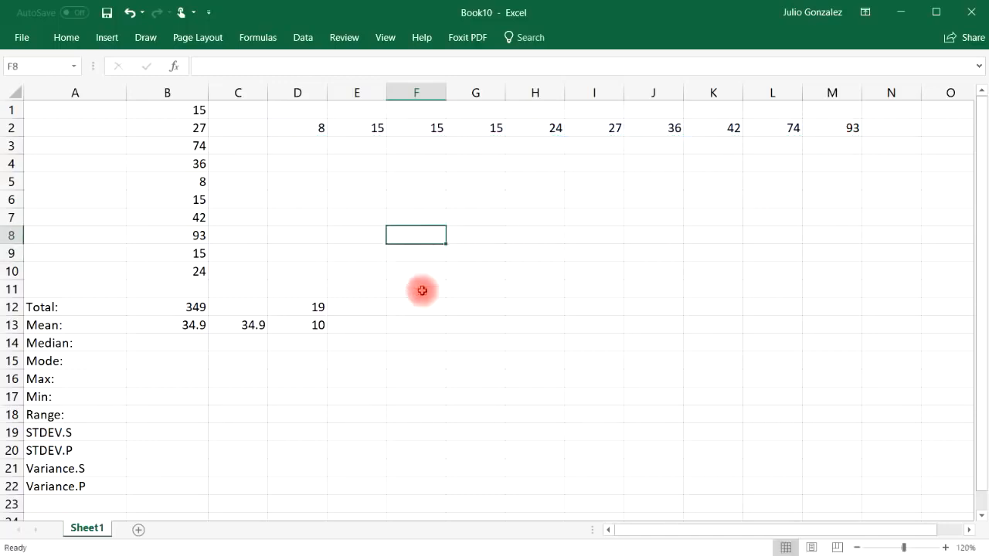
# Step: Cross out the outer values of the sorted row 2 list with the red pen and box the middle pair, 24 and 27
pyautogui.hotkey('alt', 'Tab')
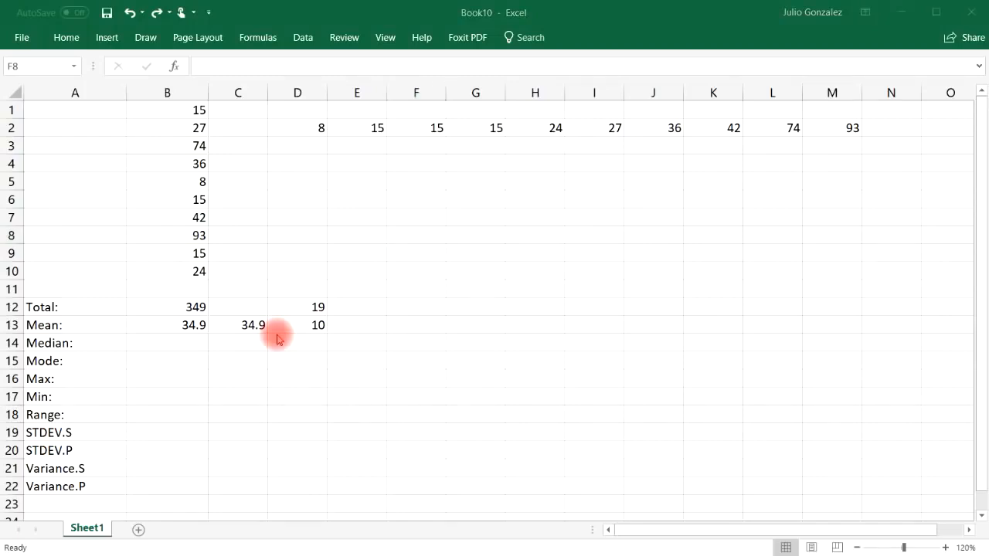
pyautogui.click(92, 342)
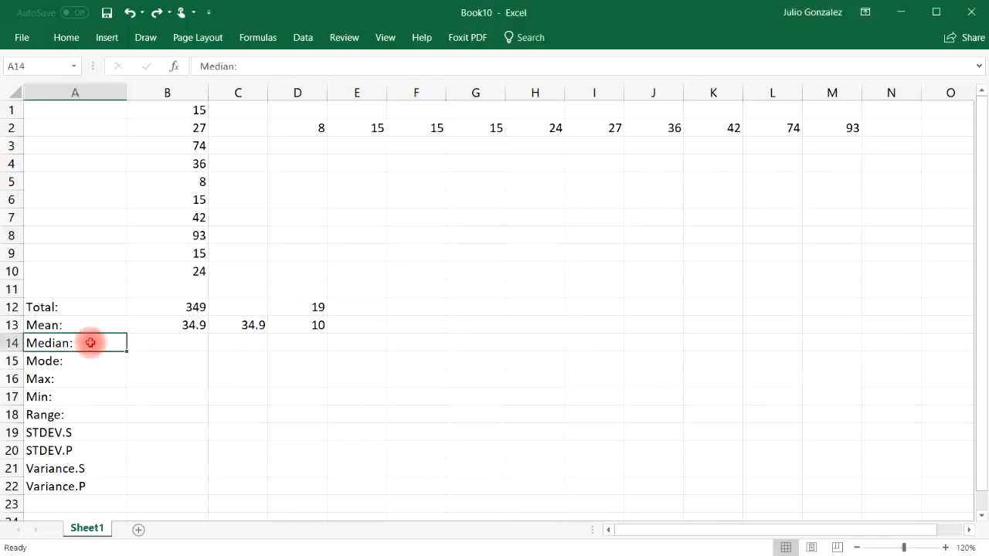
pyautogui.click(145, 37)
pyautogui.click(200, 76)
pyautogui.click(201, 76)
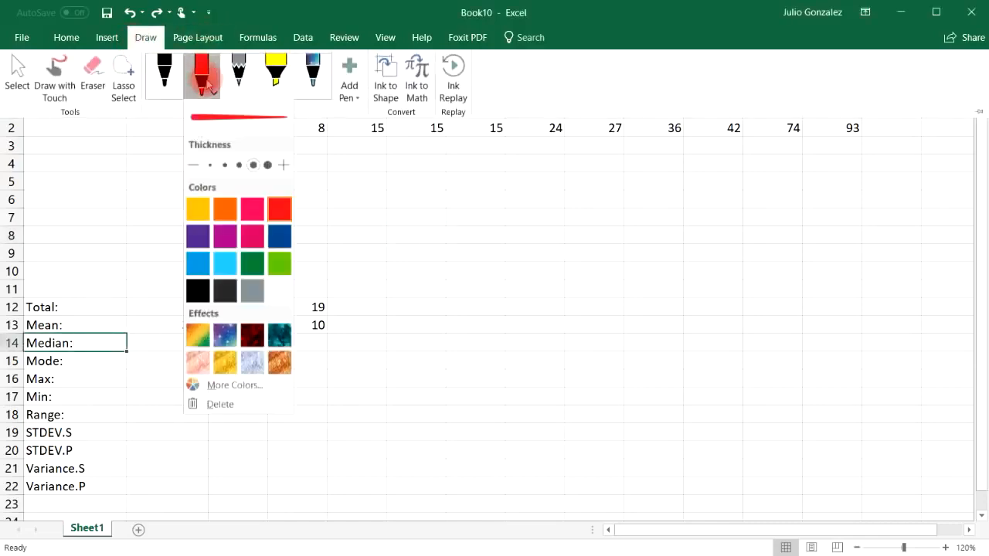
pyautogui.click(277, 216)
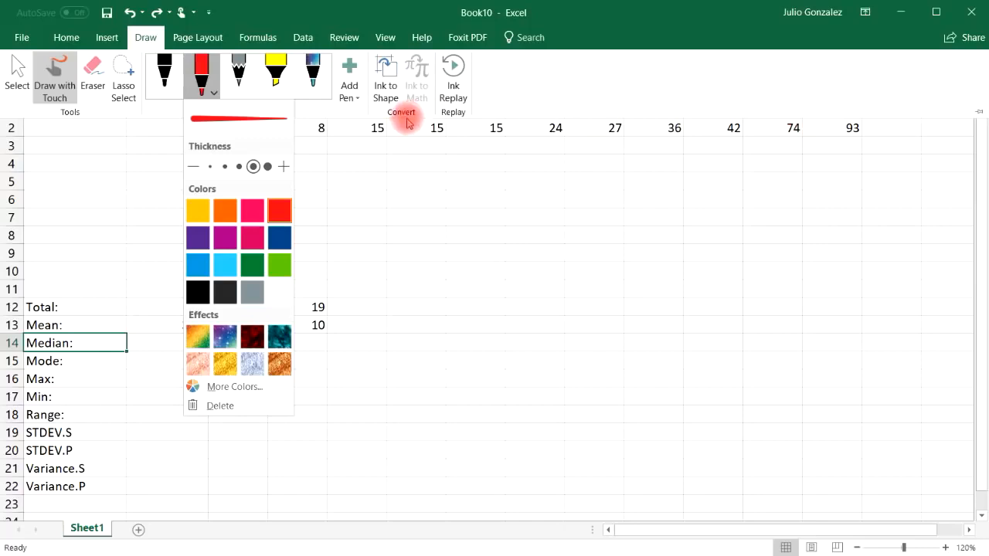
pyautogui.click(832, 139)
pyautogui.moveTo(826, 145); pyautogui.dragTo(866, 122)
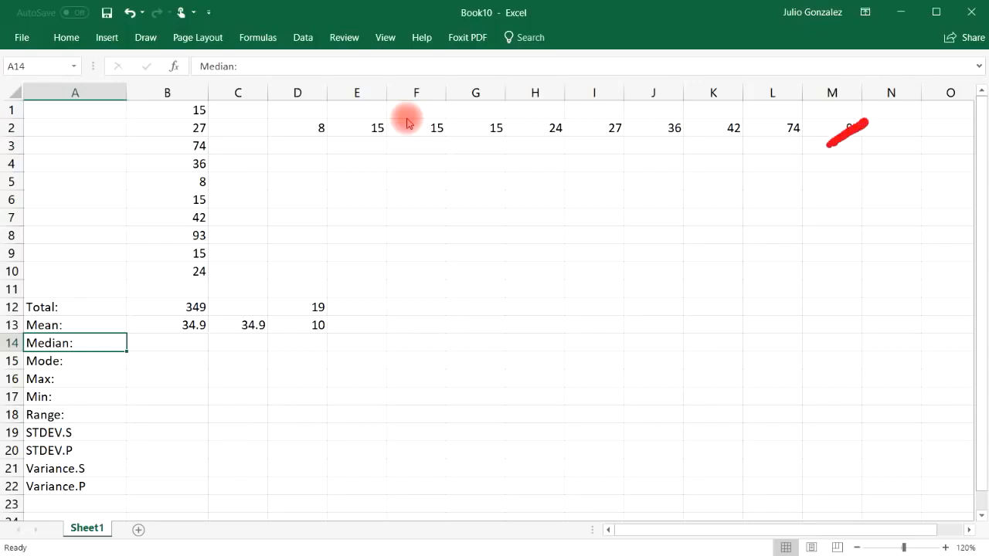
pyautogui.moveTo(295, 142)
pyautogui.mouseDown()
pyautogui.moveTo(341, 114)
pyautogui.moveTo(398, 115)
pyautogui.mouseUp()
pyautogui.moveTo(769, 142); pyautogui.dragTo(815, 118)
pyautogui.moveTo(407, 144); pyautogui.dragTo(477, 114)
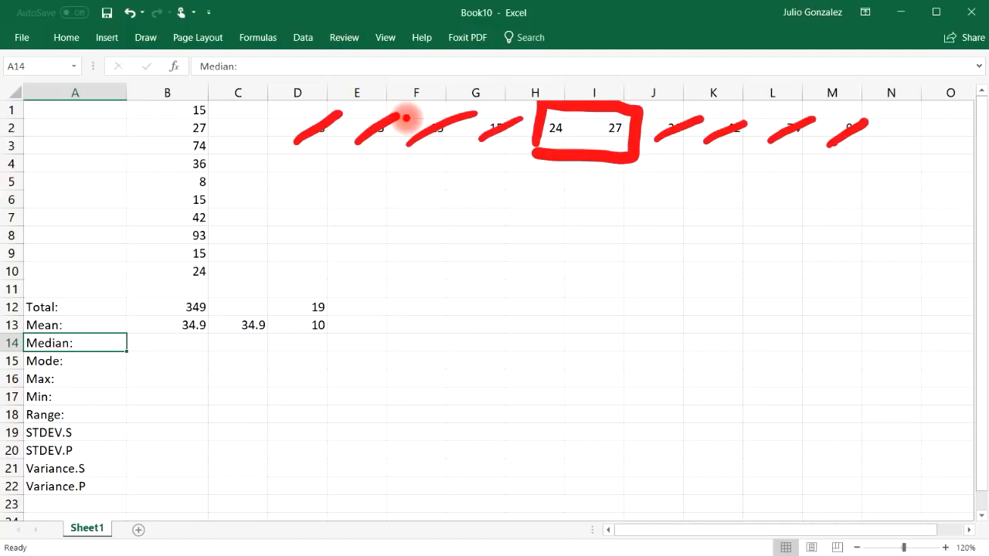
# Step: Undo all the red ink marks drawn over the sorted list in row 2
pyautogui.click(129, 13)
pyautogui.click(130, 13)
pyautogui.click(132, 13)
pyautogui.click(132, 14)
pyautogui.click(131, 14)
pyautogui.click(131, 14)
pyautogui.click(131, 14)
pyautogui.click(132, 14)
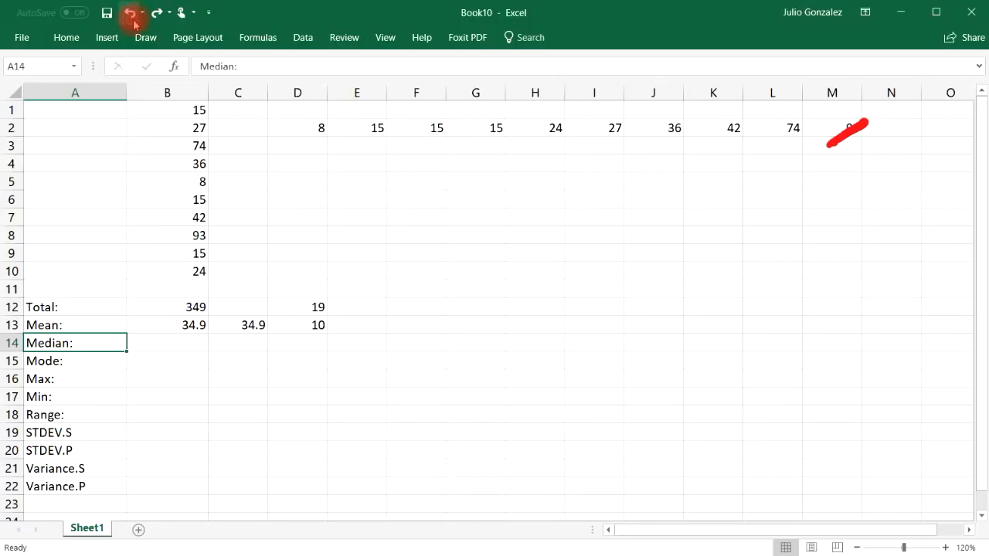
pyautogui.click(131, 14)
pyautogui.click(223, 94)
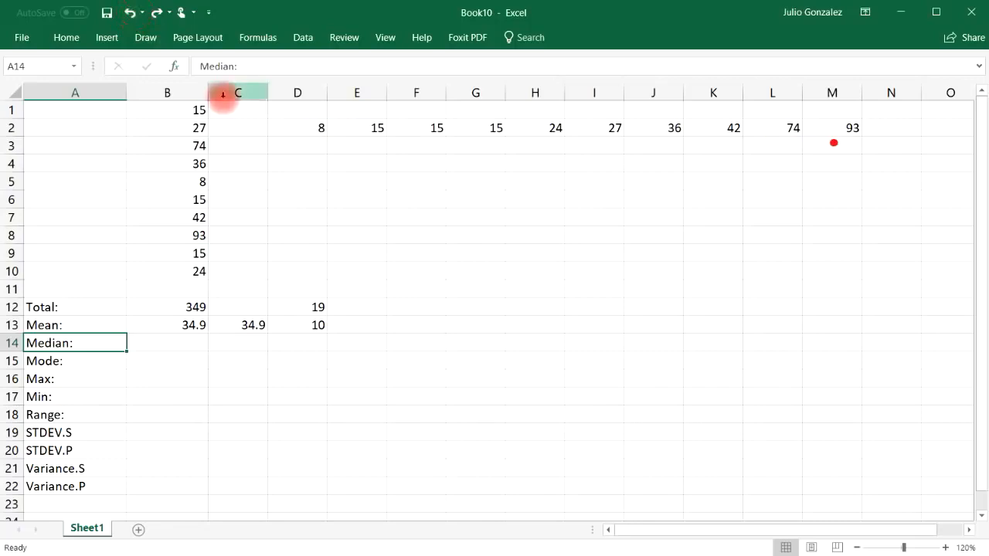
pyautogui.click(129, 12)
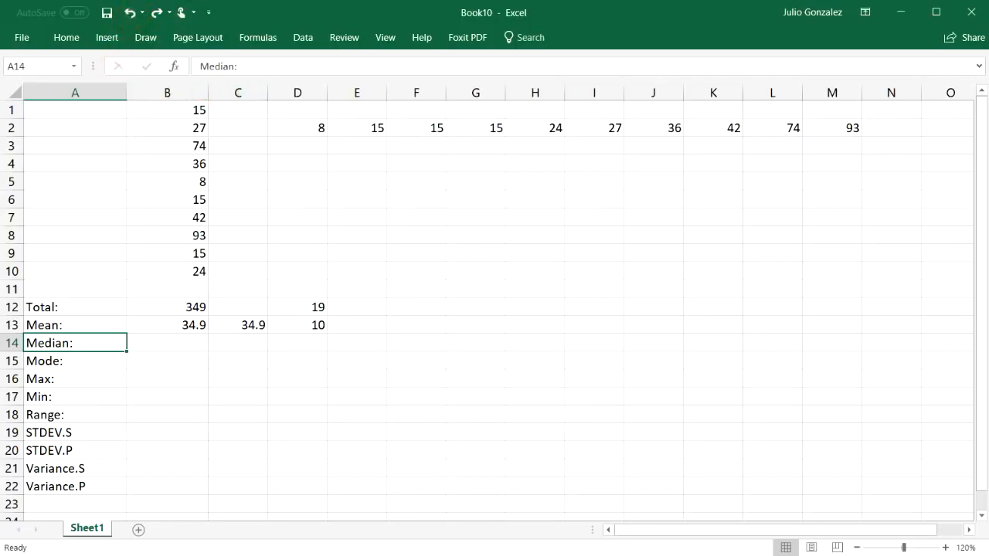
# Step: Calculate the average of the two middle values, 24 and 27, in G5 with an AVERAGE formula
pyautogui.click(468, 183)
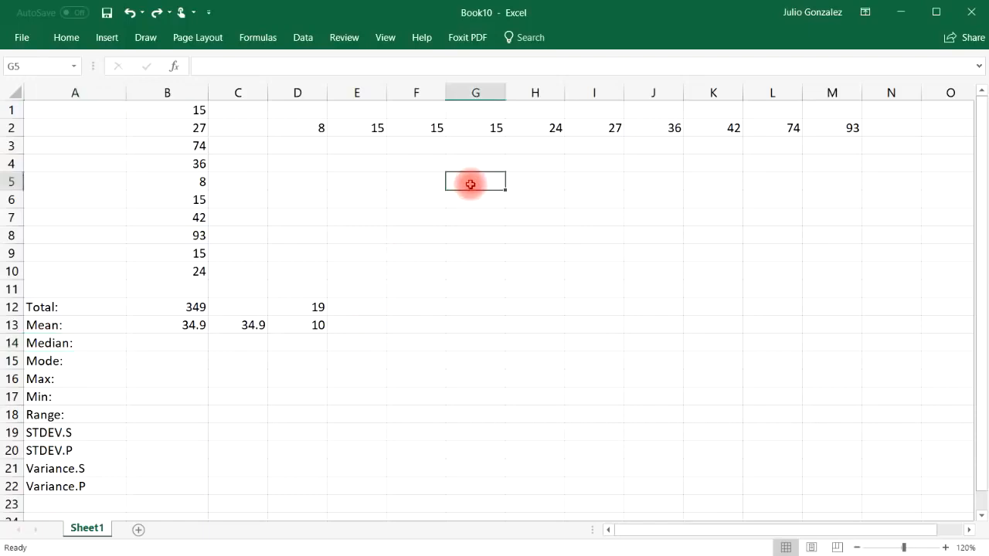
pyautogui.write('=')
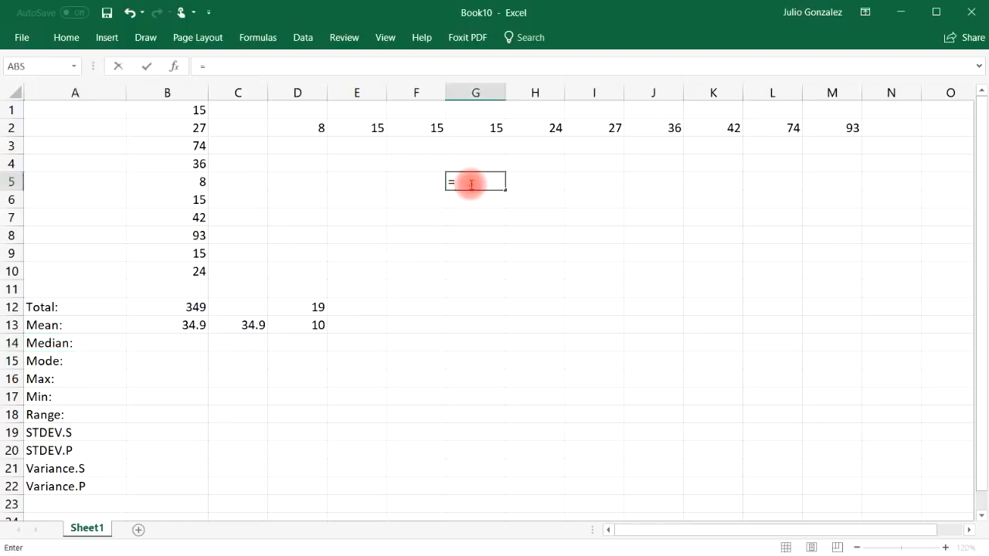
pyautogui.write('average')
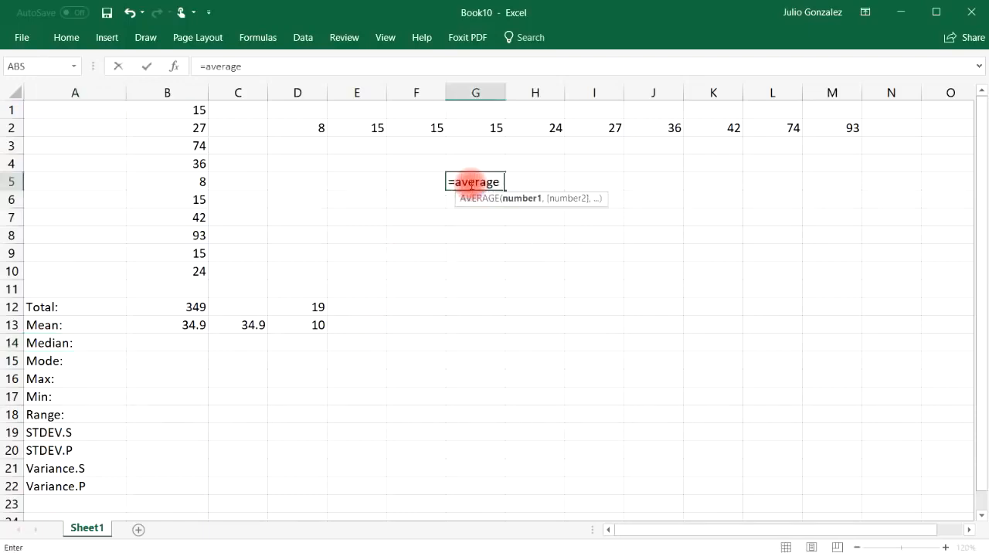
pyautogui.write('(24,')
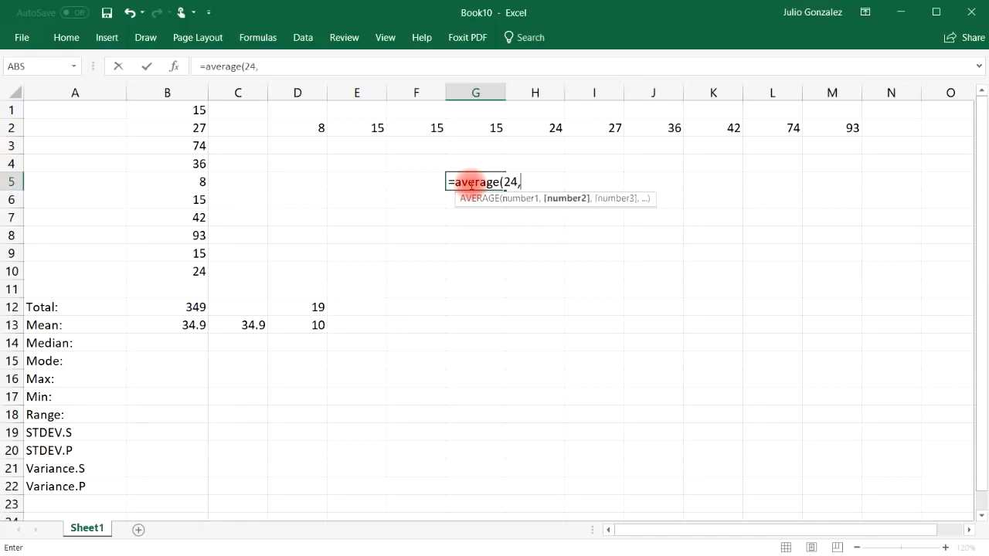
pyautogui.write('27)')
pyautogui.press('Return')
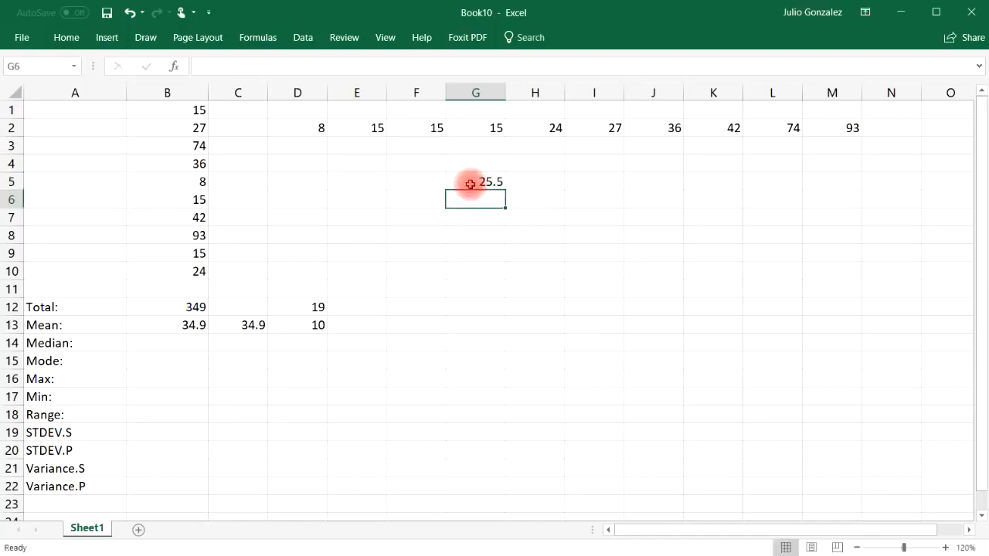
# Step: Calculate the median of B1:B10 in B14 with the MEDIAN function and compare it with the manual result in G5
pyautogui.click(172, 341)
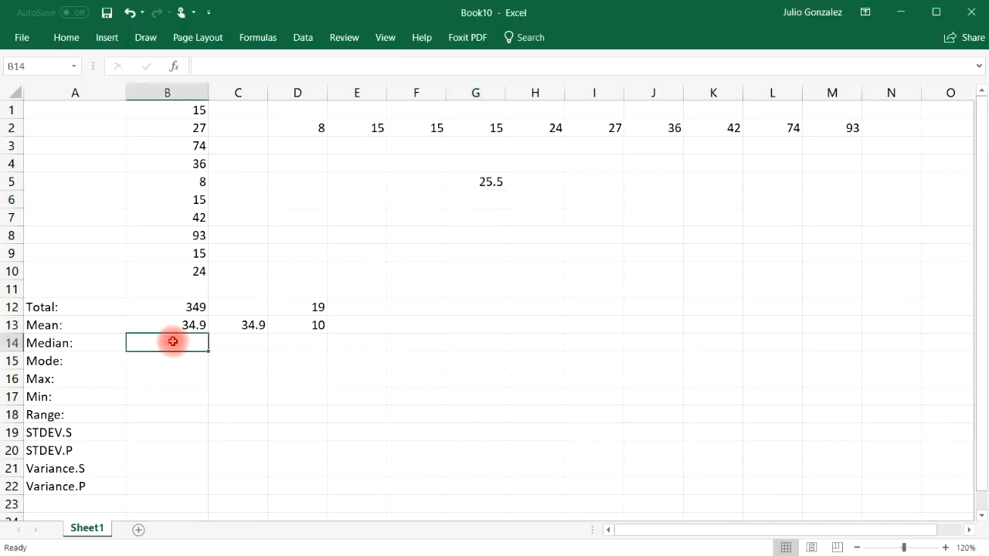
pyautogui.write('=median')
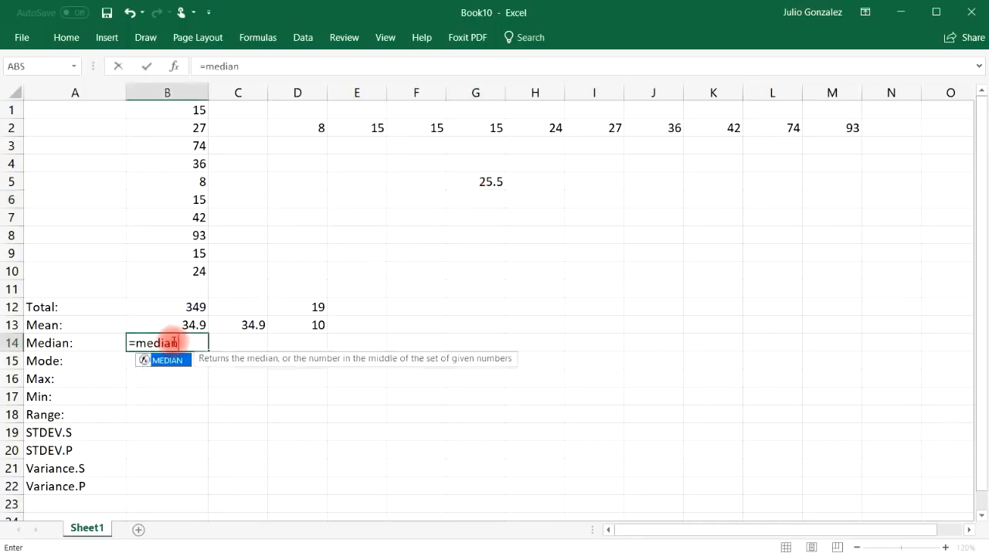
pyautogui.write('(')
pyautogui.moveTo(194, 111); pyautogui.dragTo(193, 271)
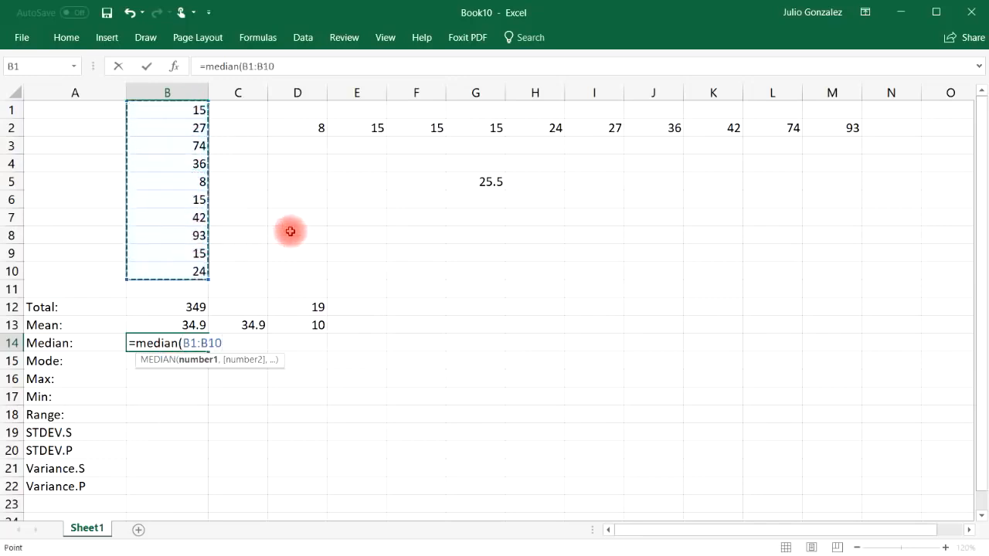
pyautogui.write(')')
pyautogui.press('Return')
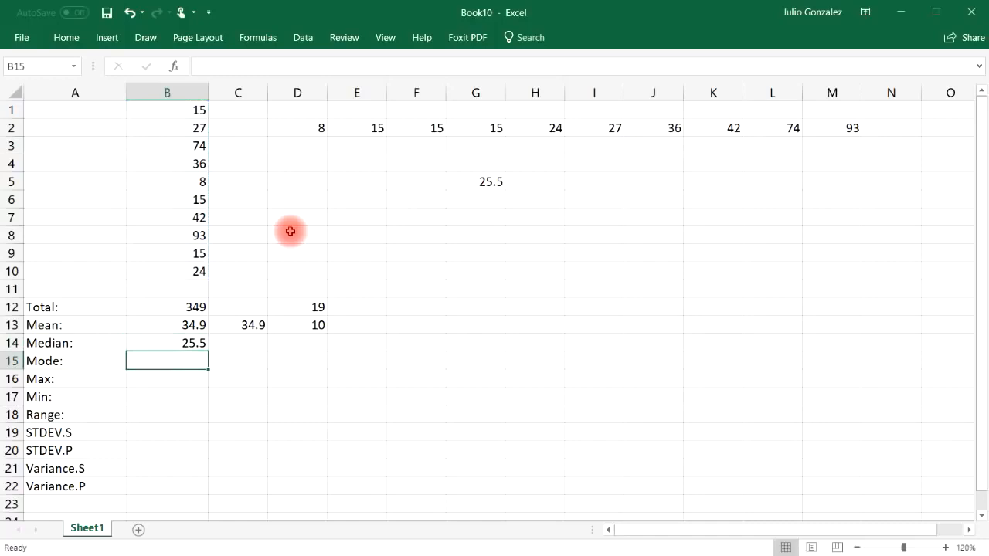
pyautogui.click(194, 342)
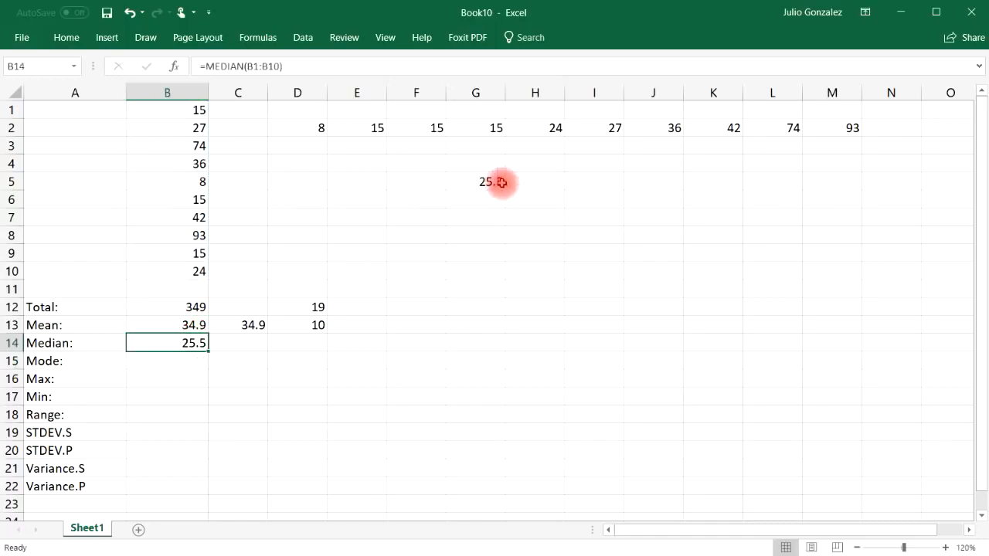
pyautogui.click(501, 183)
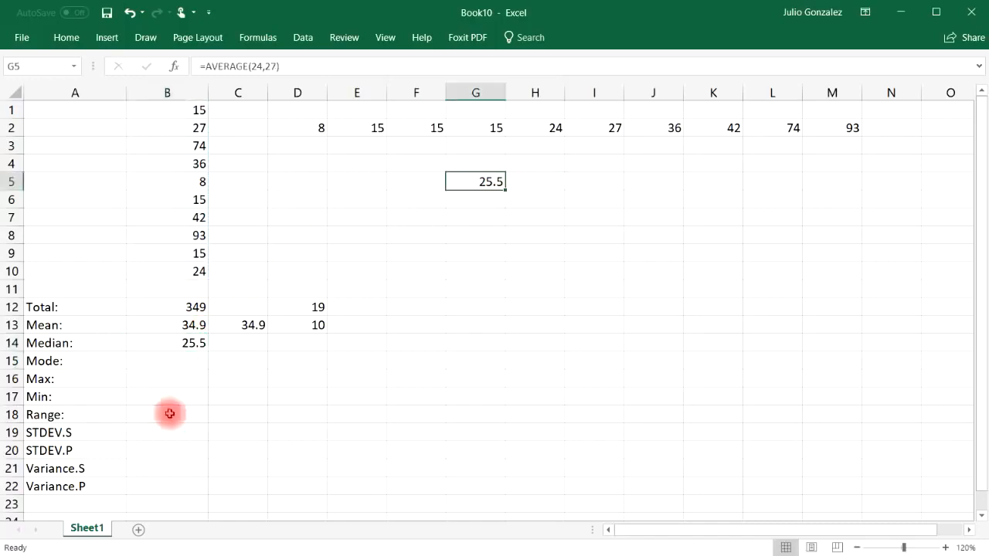
# Step: Examine the sorted list D2:M2 for its most repeated value and enter 15 manually as the mode in B15
pyautogui.click(71, 361)
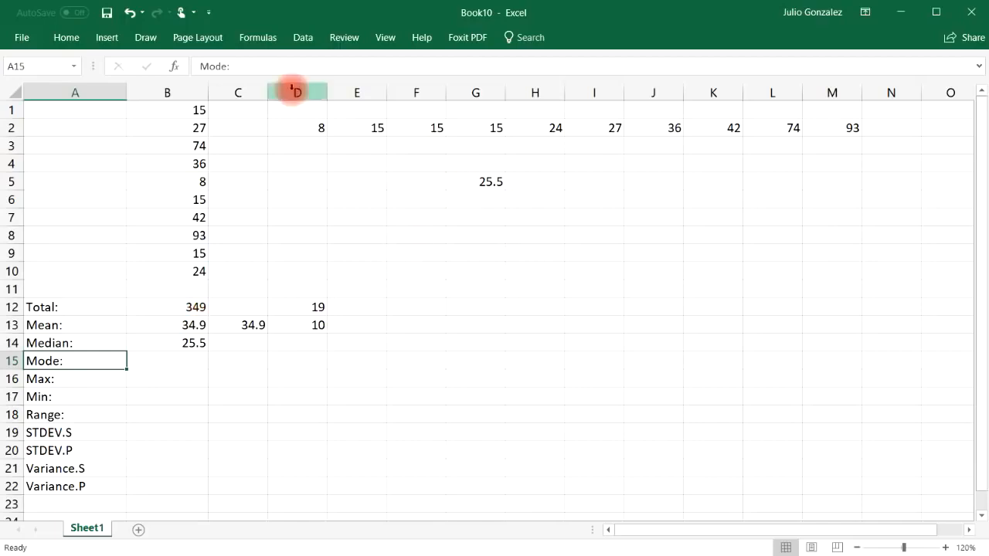
pyautogui.moveTo(301, 127); pyautogui.dragTo(805, 133)
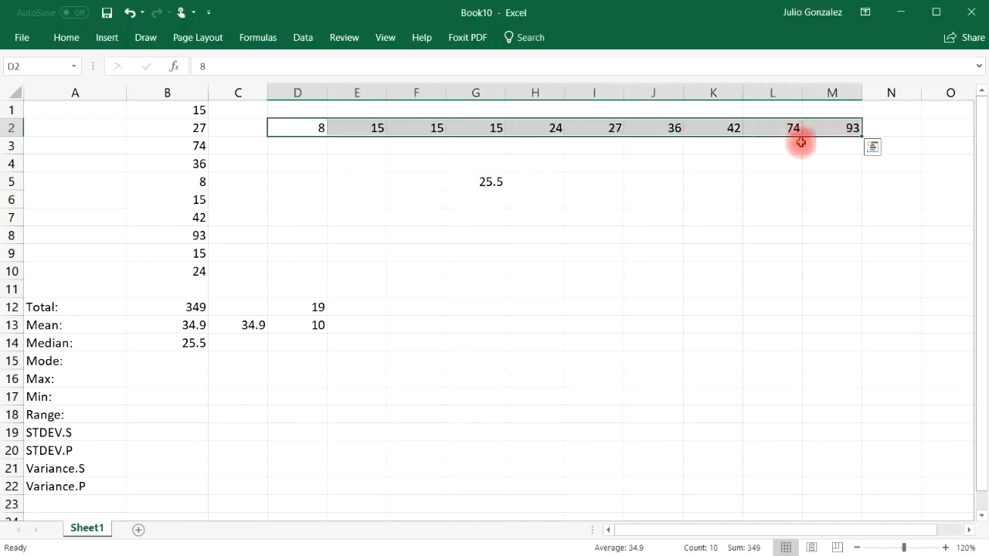
pyautogui.click(390, 345)
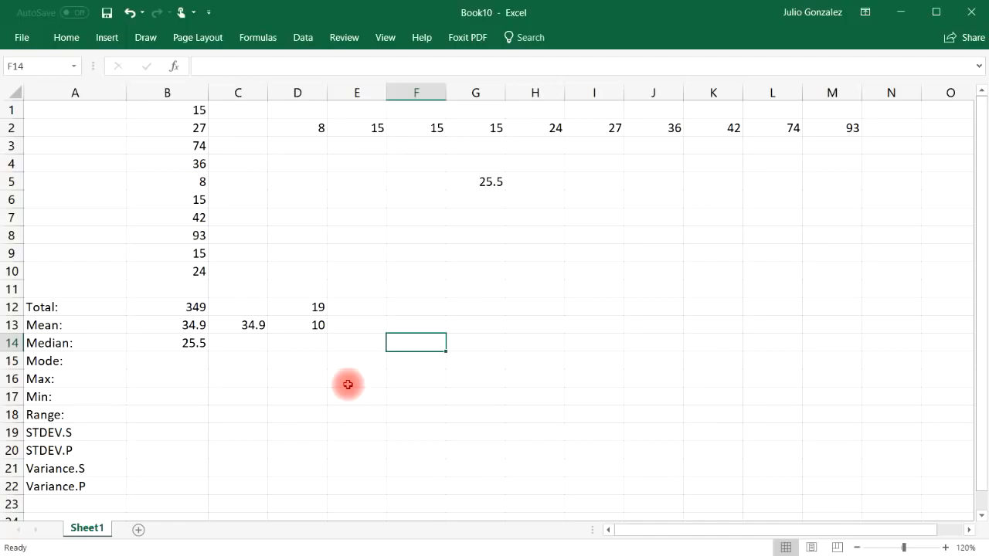
pyautogui.moveTo(343, 128); pyautogui.dragTo(474, 132)
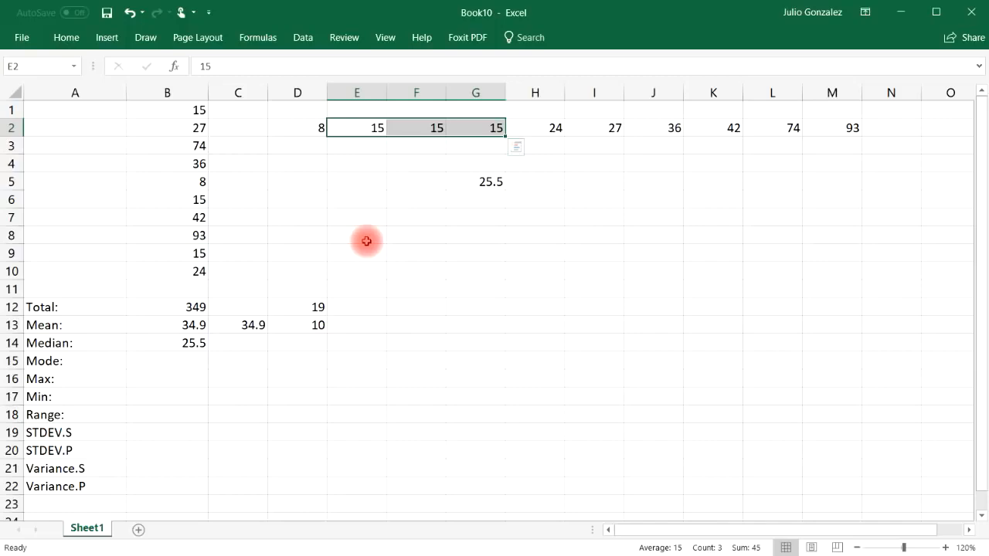
pyautogui.click(176, 362)
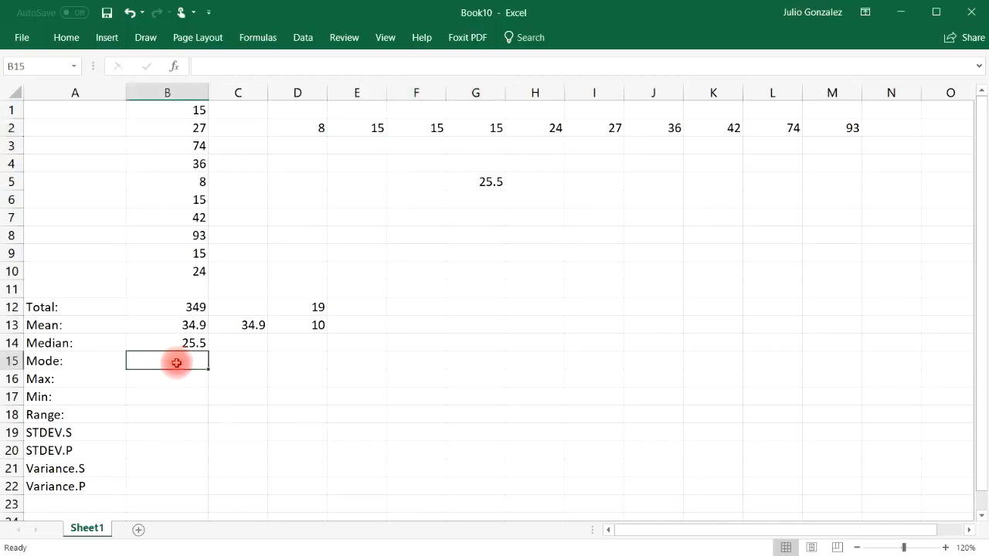
pyautogui.write('15')
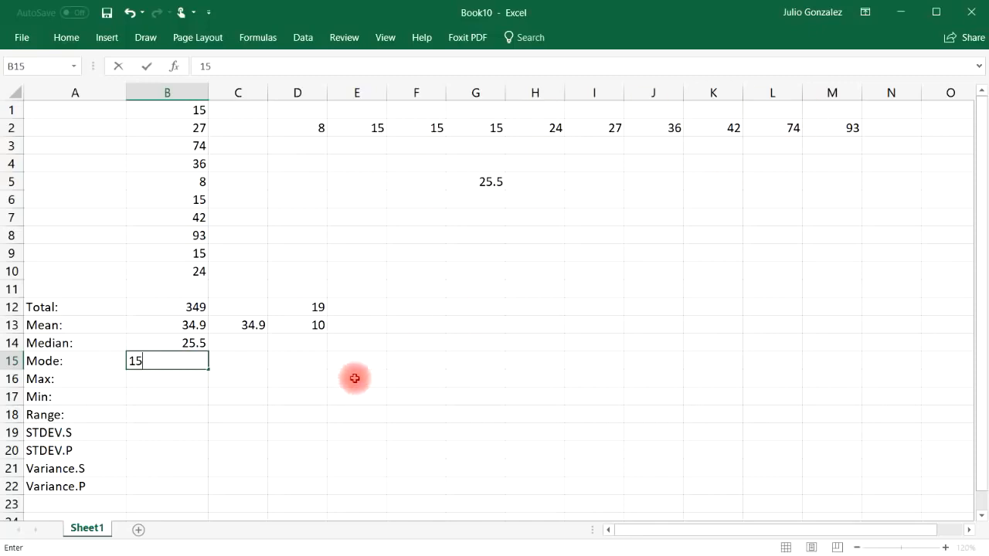
pyautogui.click(249, 362)
# Step: Replace the manual entry in B15 with a MODE formula for B1:B10
pyautogui.click(194, 359)
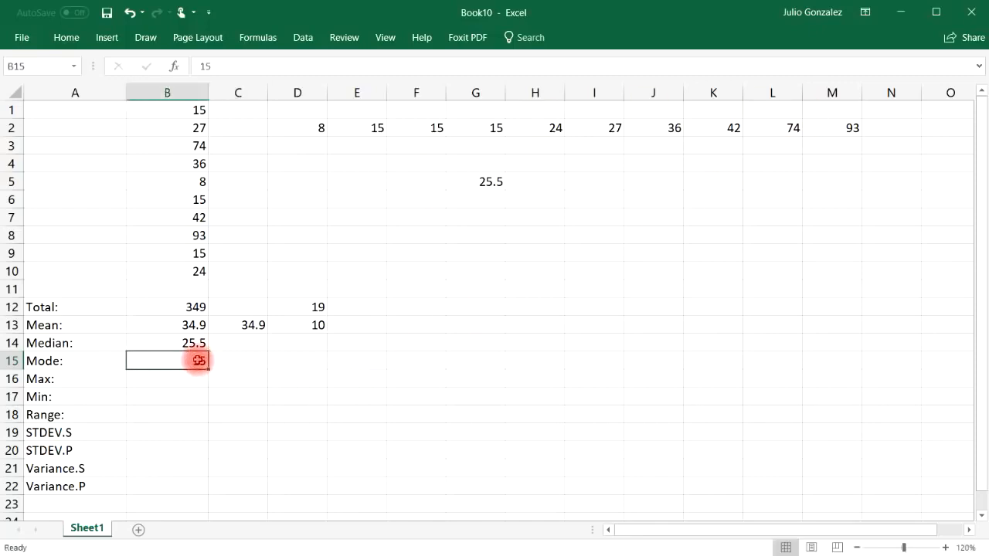
pyautogui.write('=')
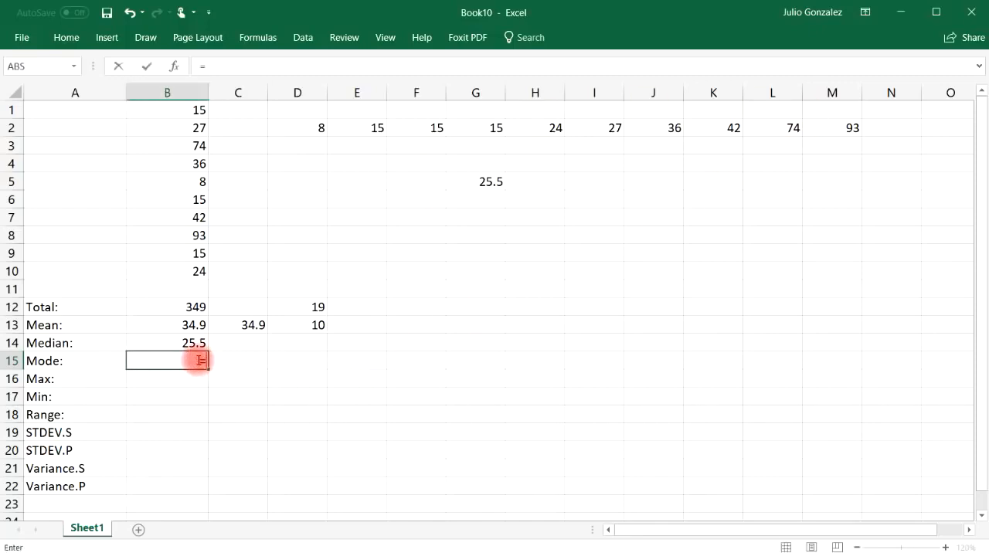
pyautogui.write('mode(')
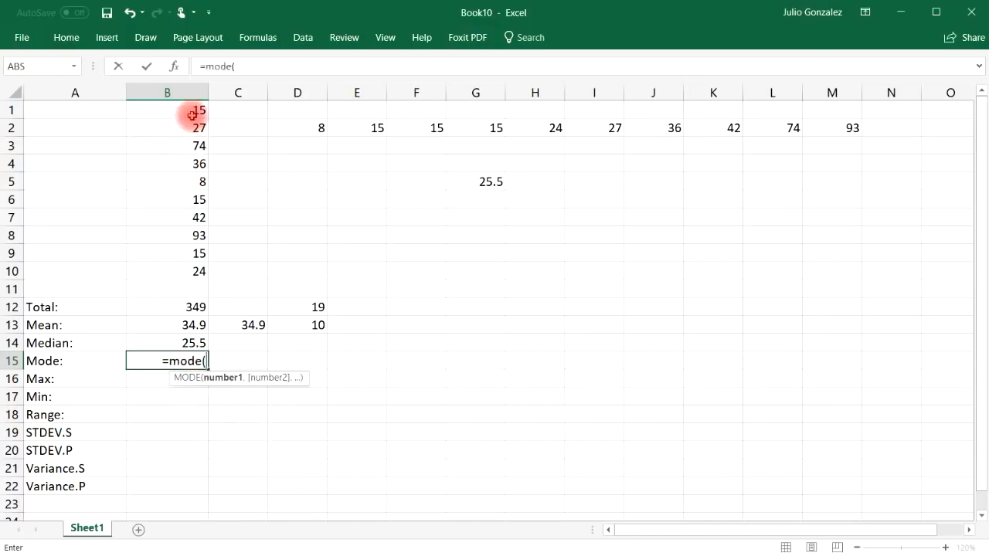
pyautogui.moveTo(192, 113); pyautogui.dragTo(193, 276)
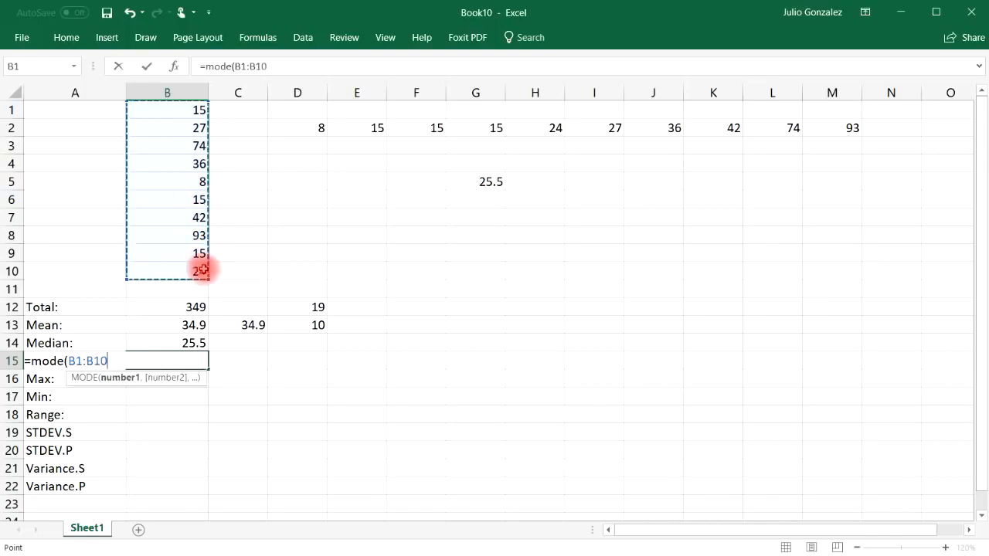
pyautogui.write(')')
pyautogui.press('Return')
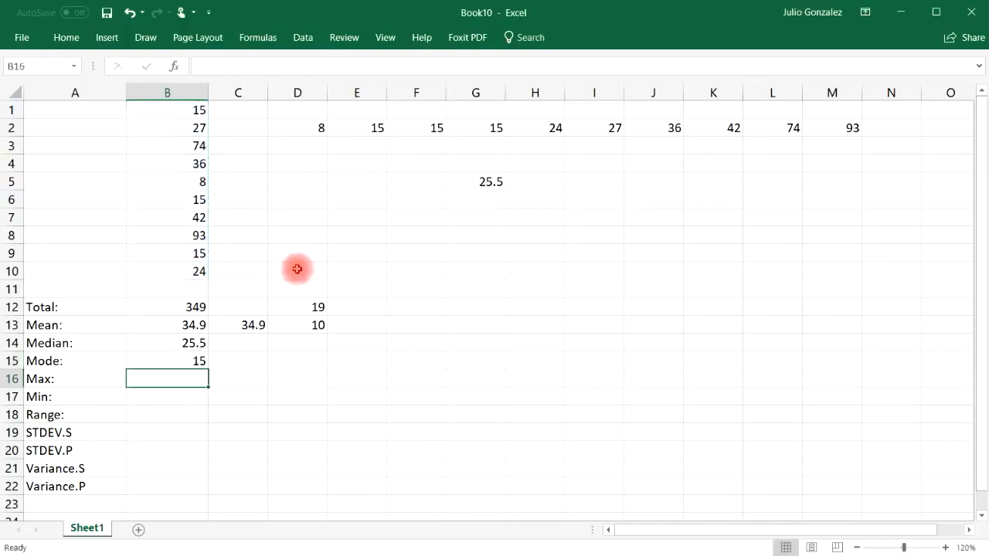
# Step: Calculate the maximum of B1:B10 in B16 with the MAX function
pyautogui.moveTo(297, 124); pyautogui.dragTo(839, 133)
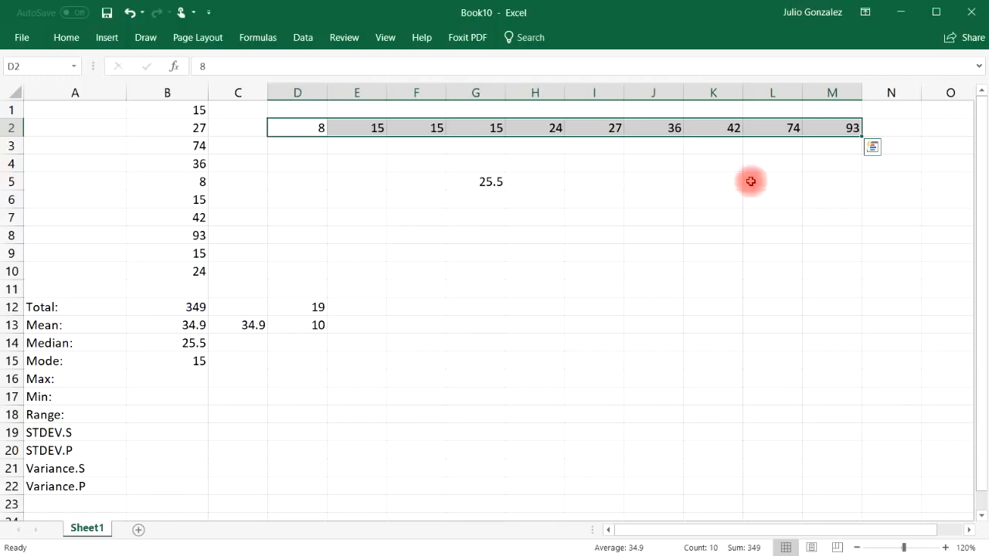
pyautogui.click(169, 380)
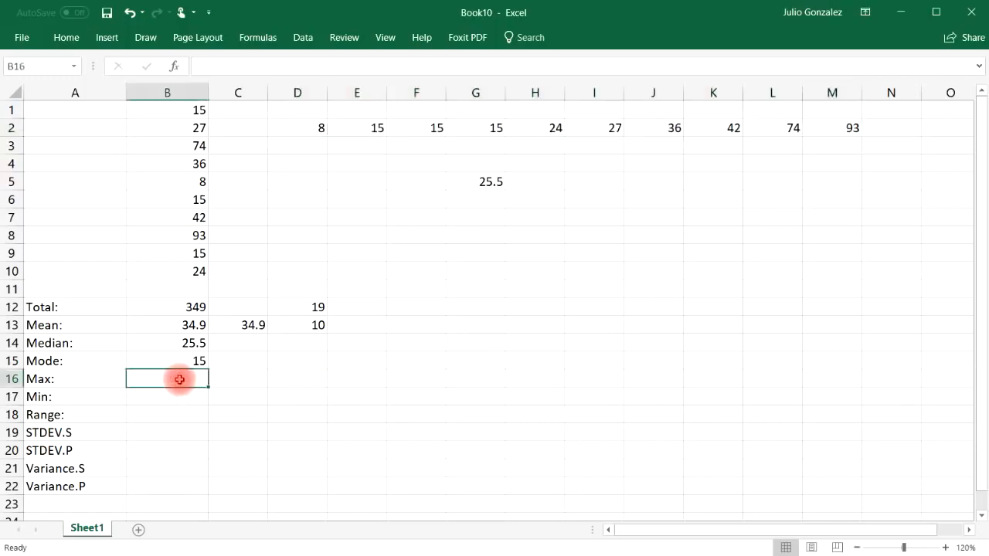
pyautogui.write('=max(')
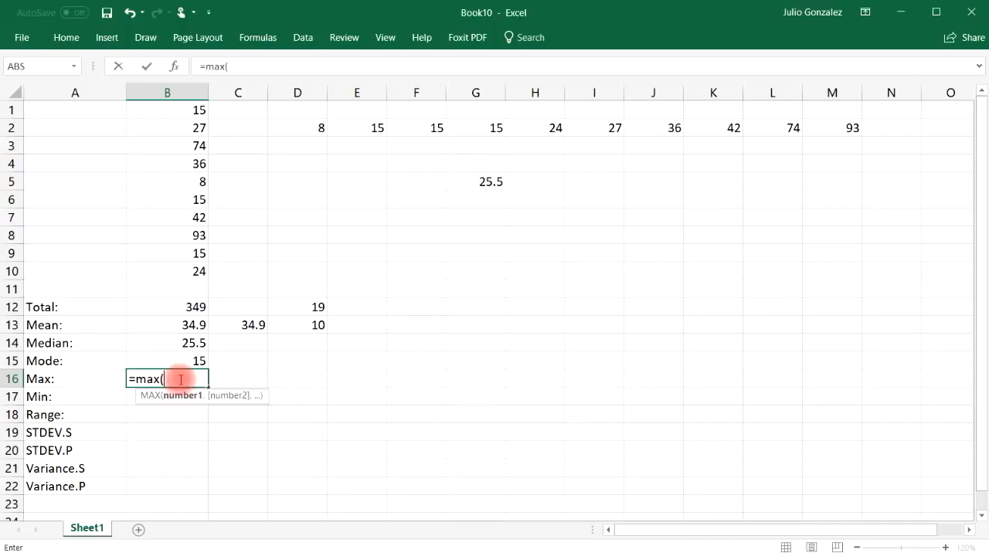
pyautogui.moveTo(185, 106); pyautogui.dragTo(195, 270)
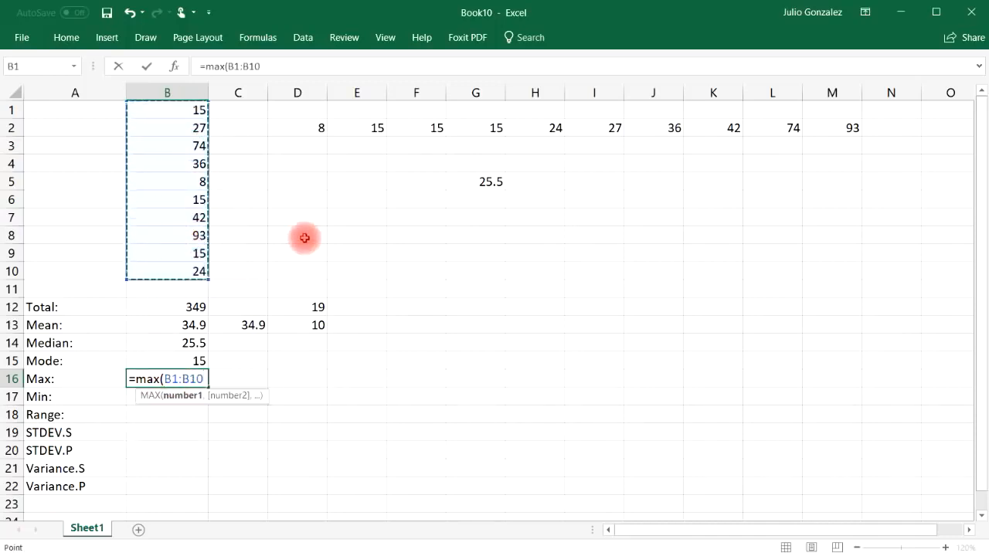
pyautogui.write(')')
pyautogui.press('Return')
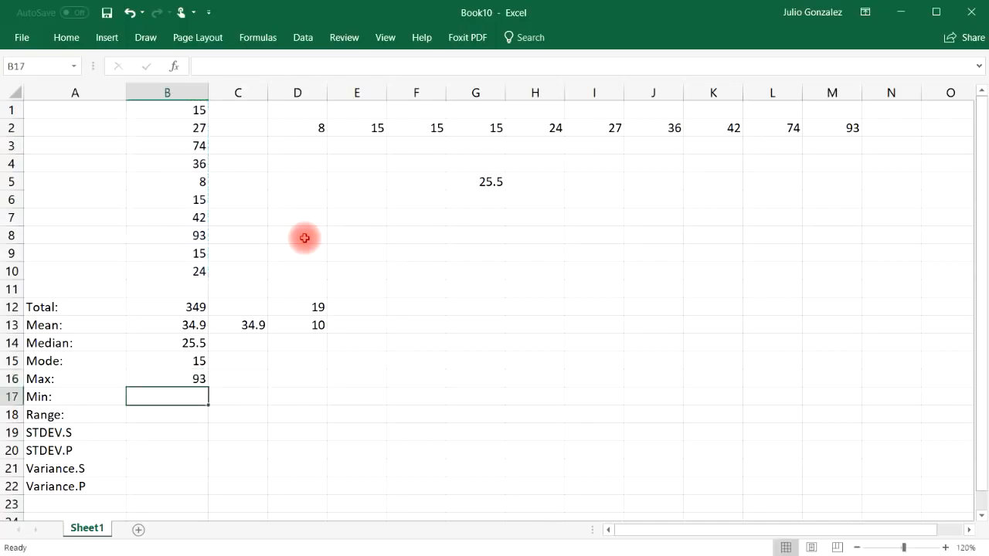
# Step: Calculate the minimum of B1:B10 in B17 with the MIN function
pyautogui.write('=mon')
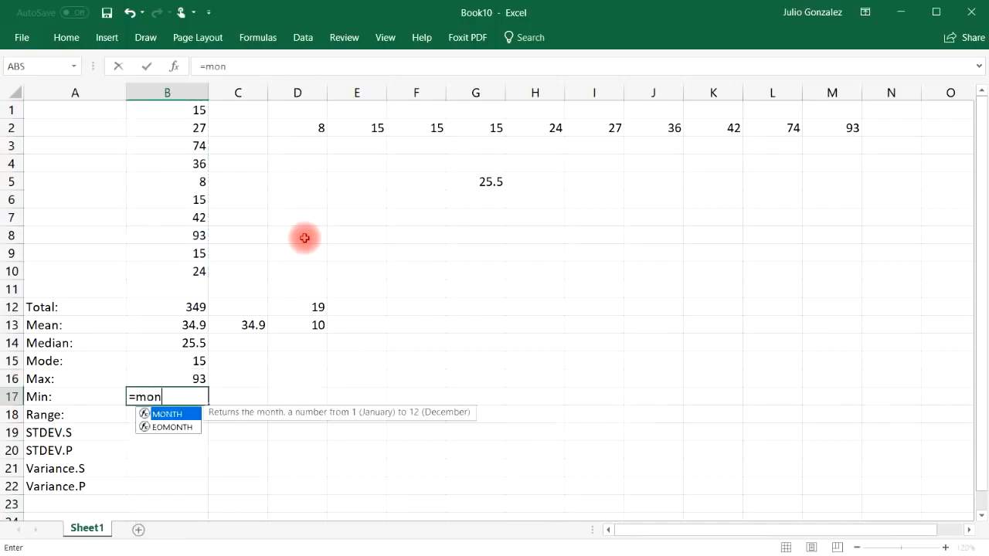
pyautogui.press('BackSpace')
pyautogui.press('BackSpace')
pyautogui.write('in(')
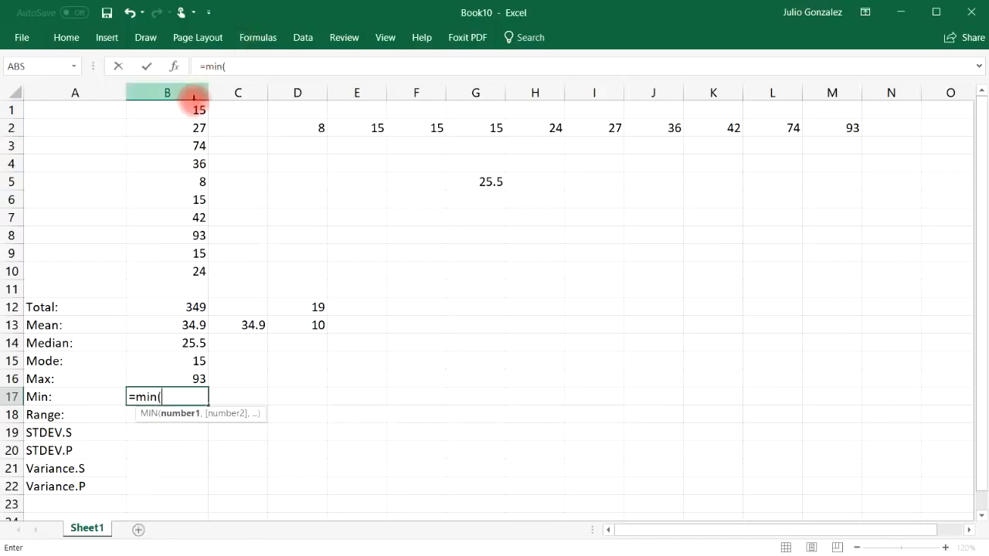
pyautogui.moveTo(194, 110); pyautogui.dragTo(162, 264)
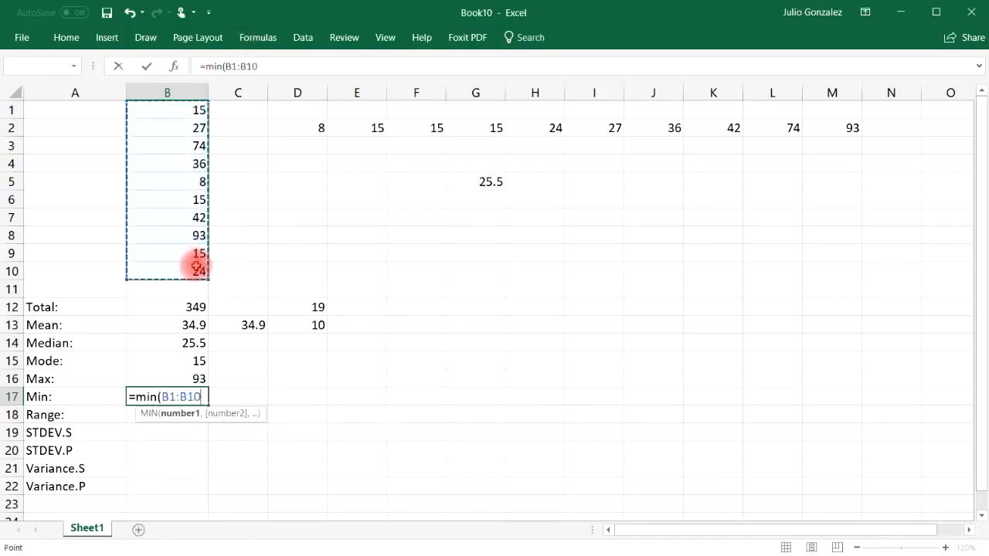
pyautogui.press('Return')
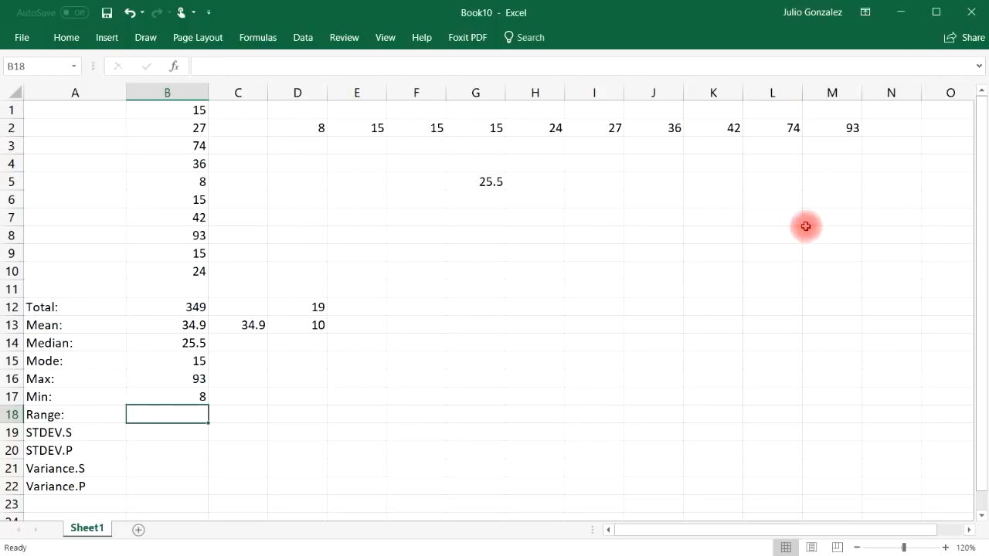
# Step: Calculate the range in B18 by subtracting the minimum in B17 from the maximum in B16
pyautogui.click(835, 131)
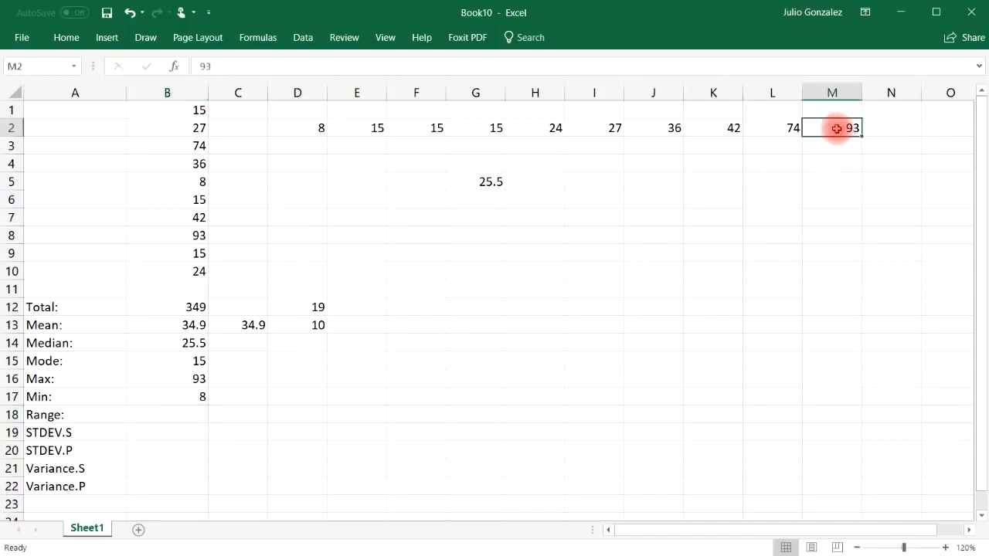
pyautogui.click(306, 127)
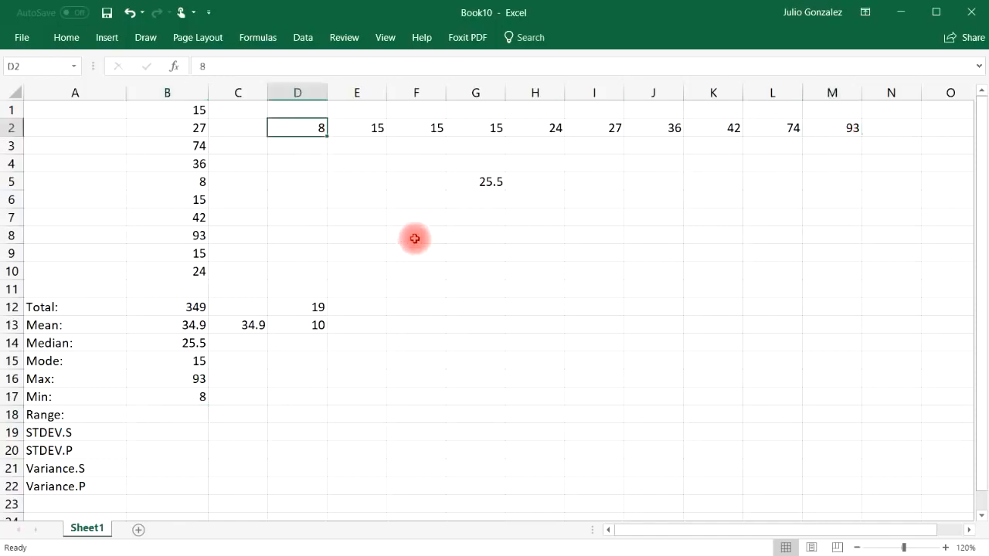
pyautogui.click(183, 416)
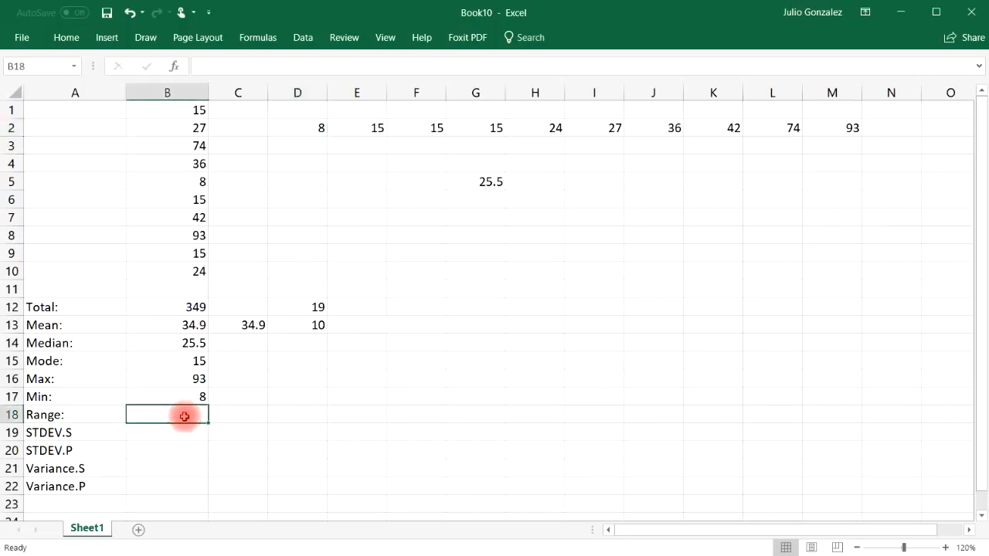
pyautogui.write('=')
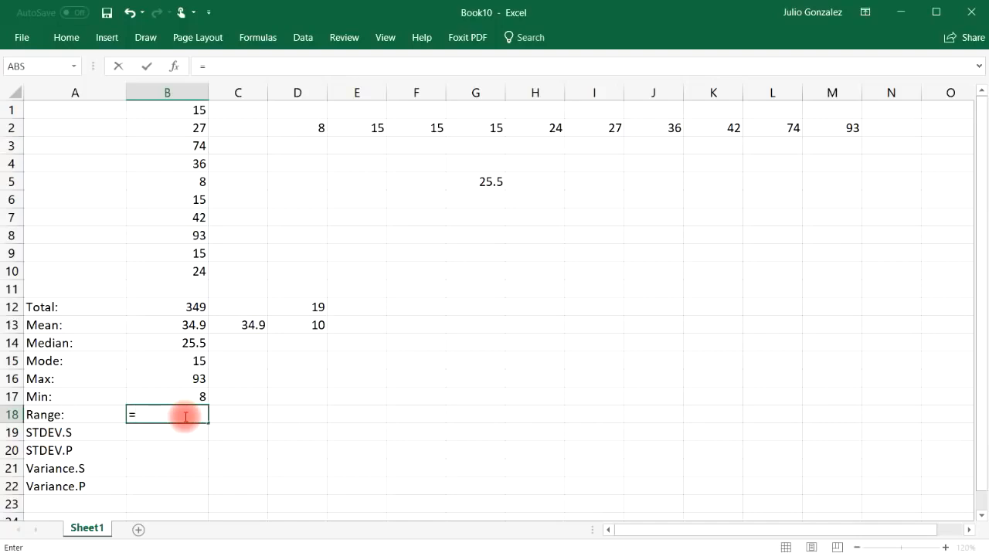
pyautogui.write('B16')
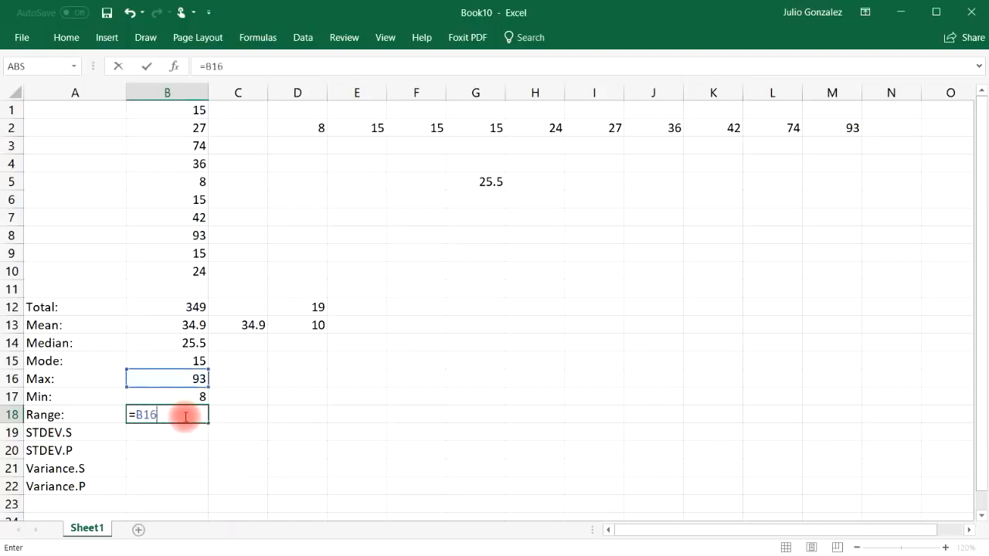
pyautogui.write('-B')
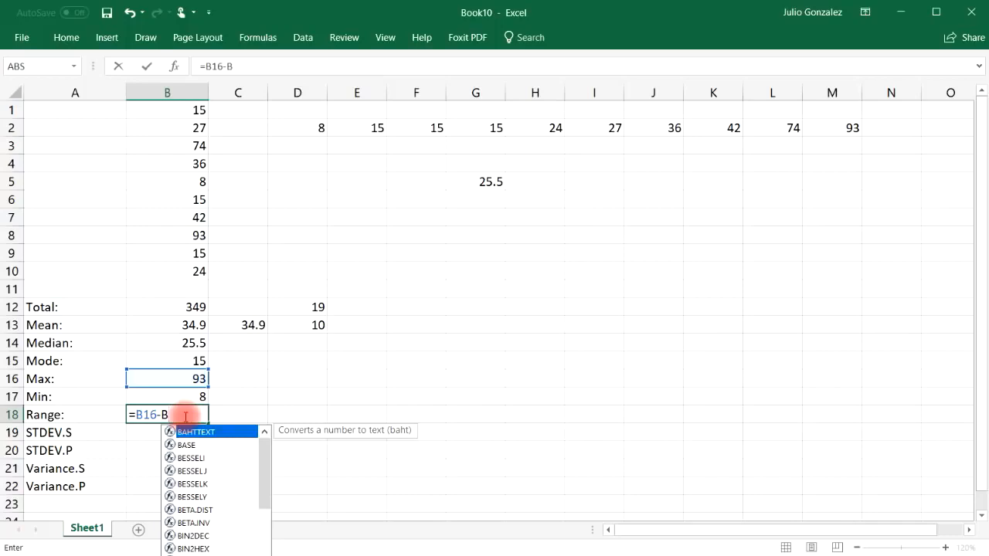
pyautogui.write('17')
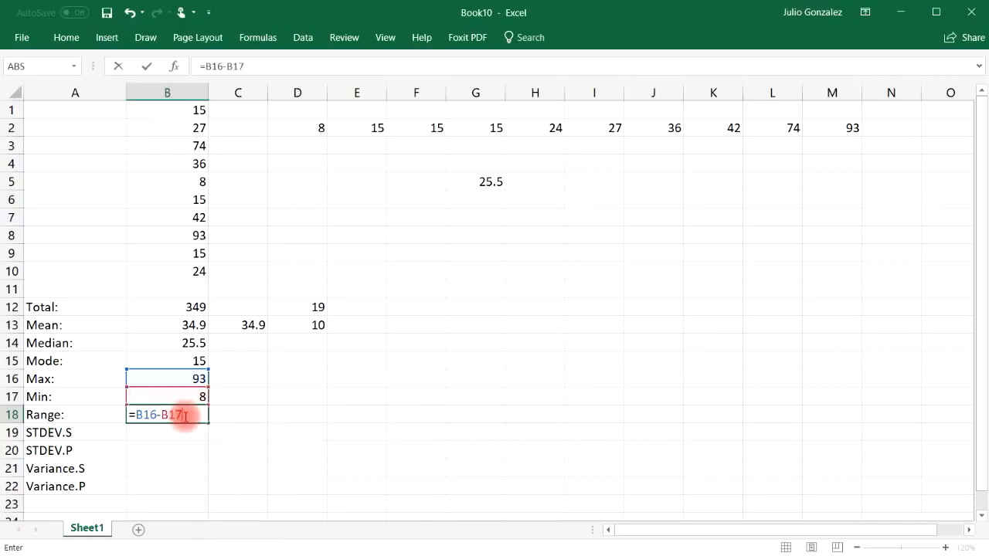
pyautogui.press('Return')
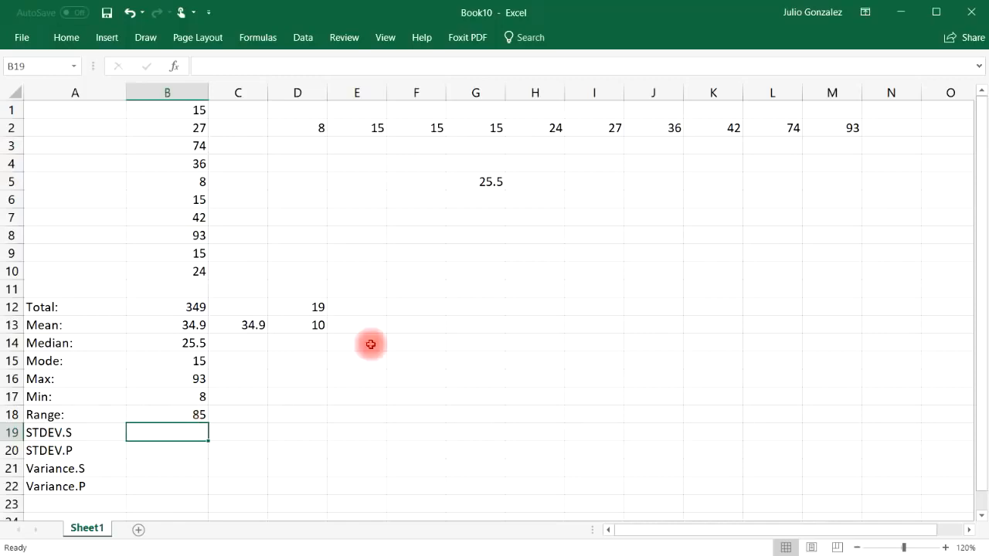
# Step: Calculate the sample standard deviation of B1:B10 in B19 with the STDEV.S function
pyautogui.click(71, 436)
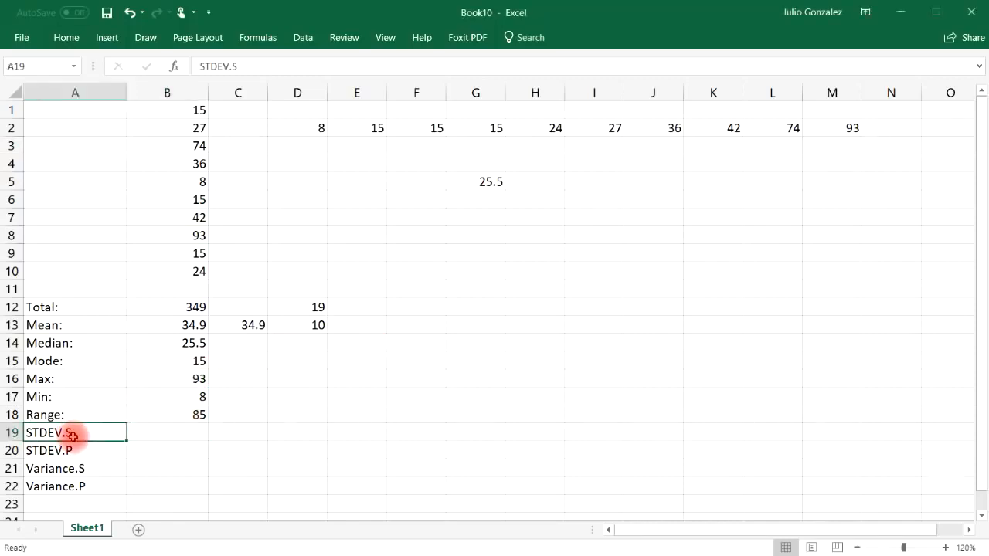
pyautogui.click(186, 429)
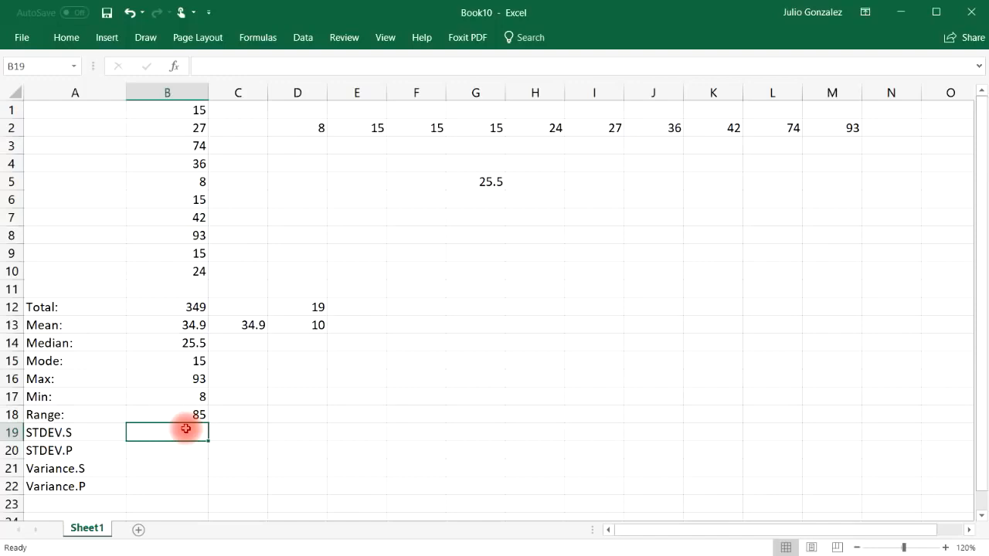
pyautogui.write('=')
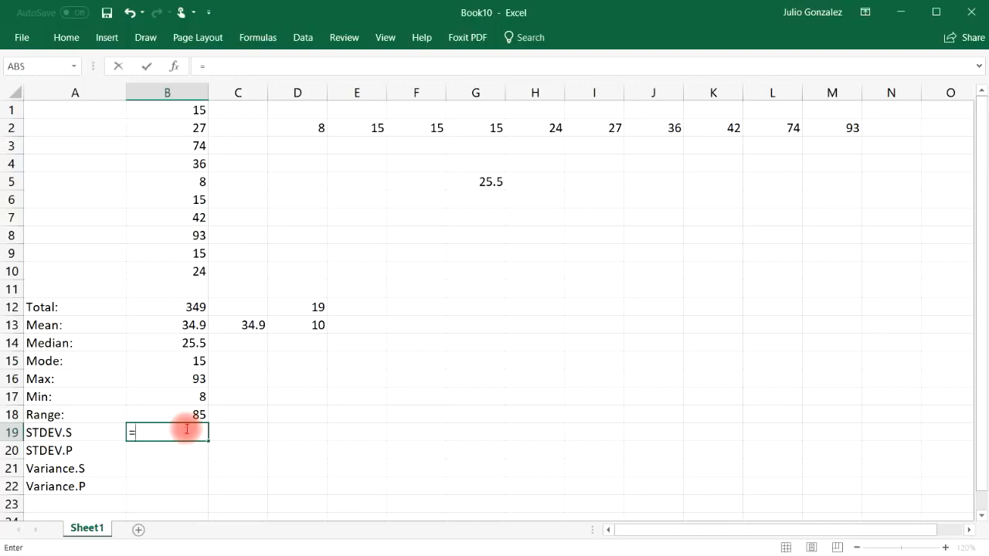
pyautogui.write('st')
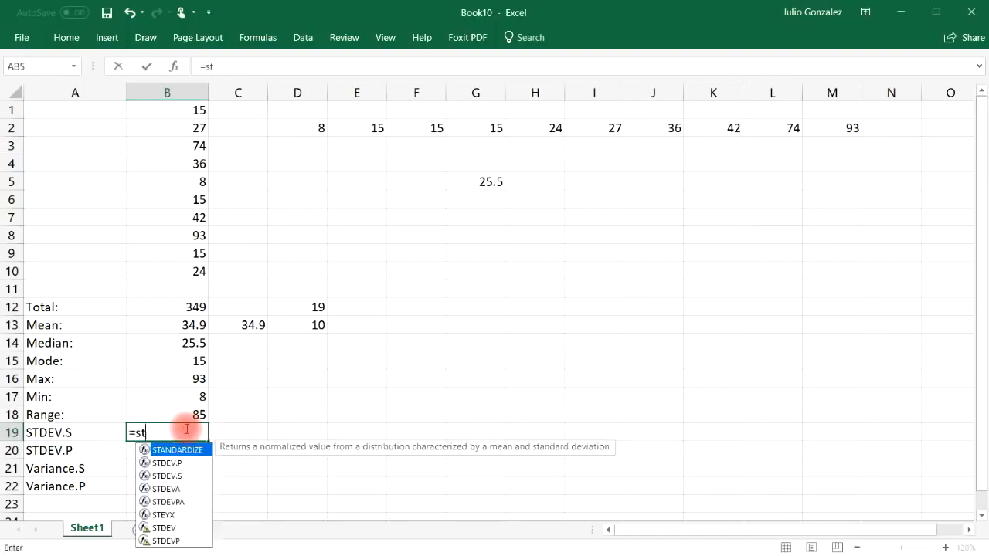
pyautogui.write('dev.s')
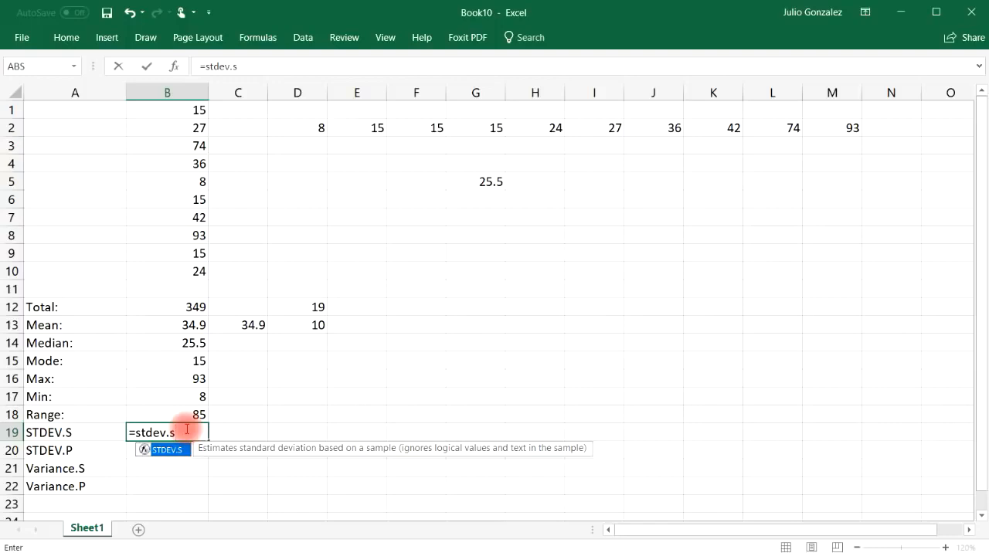
pyautogui.write('(')
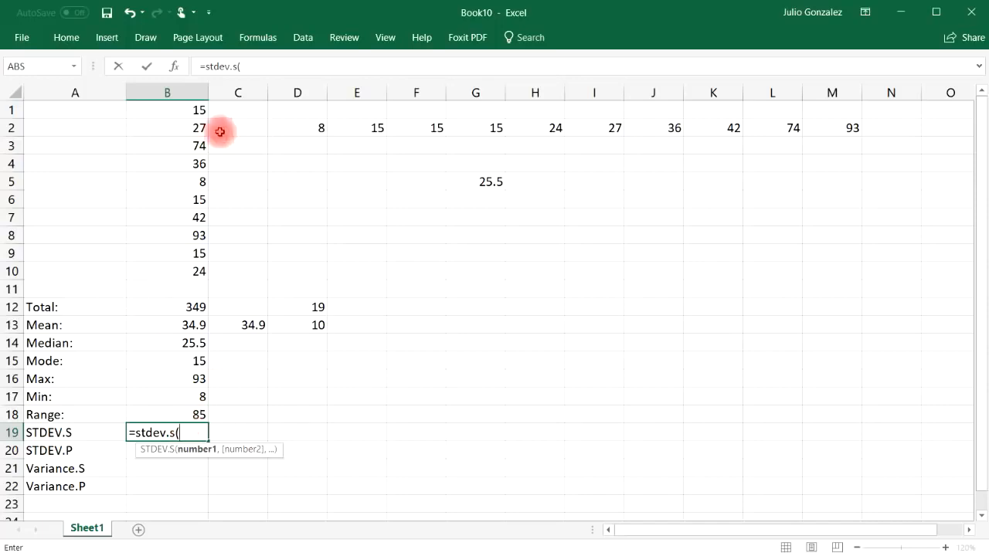
pyautogui.moveTo(176, 110); pyautogui.dragTo(185, 270)
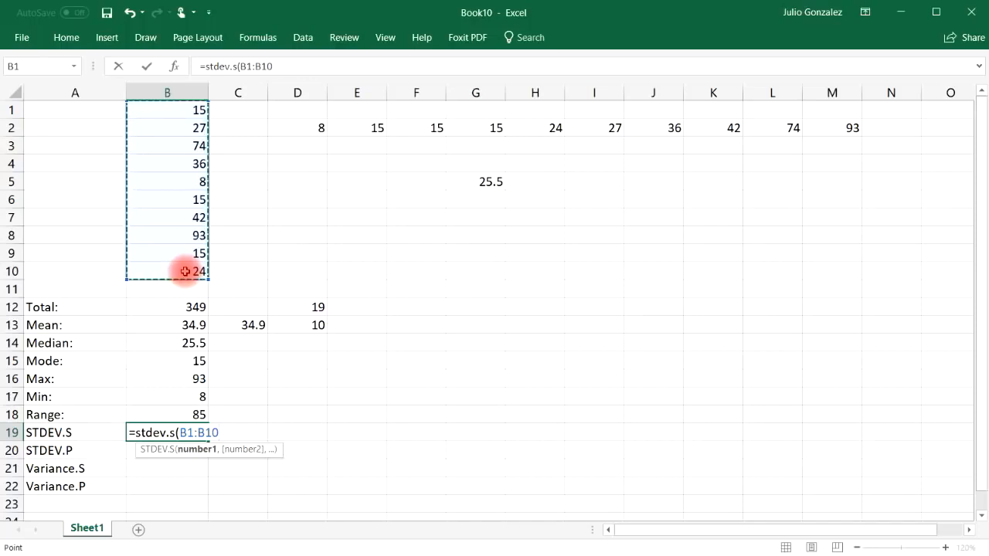
pyautogui.write(')')
pyautogui.press('Return')
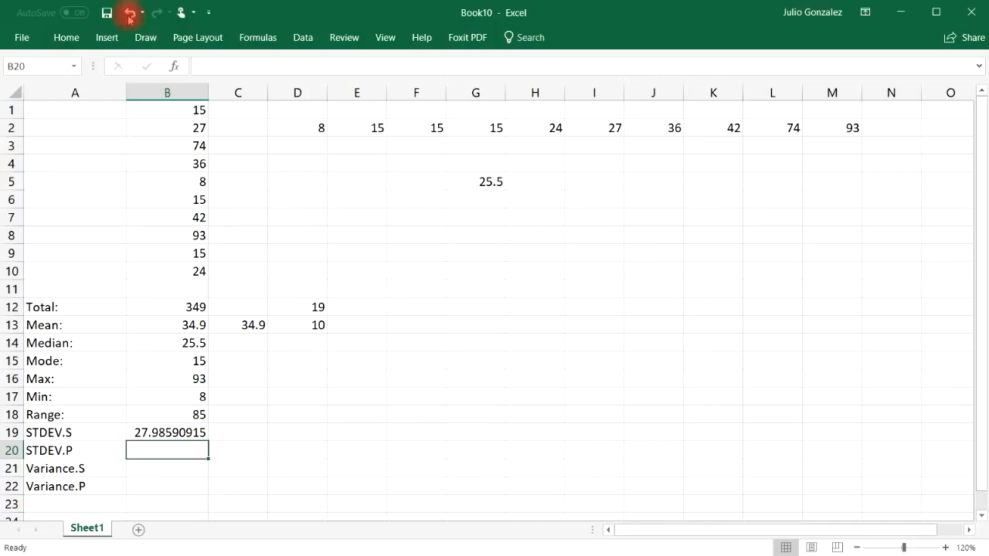
# Step: Handwrite the sample standard deviation formula s = √(Σ(xi − x̄)² / (N − 1)) in red ink beside the data
pyautogui.click(142, 39)
pyautogui.click(201, 74)
pyautogui.click(201, 73)
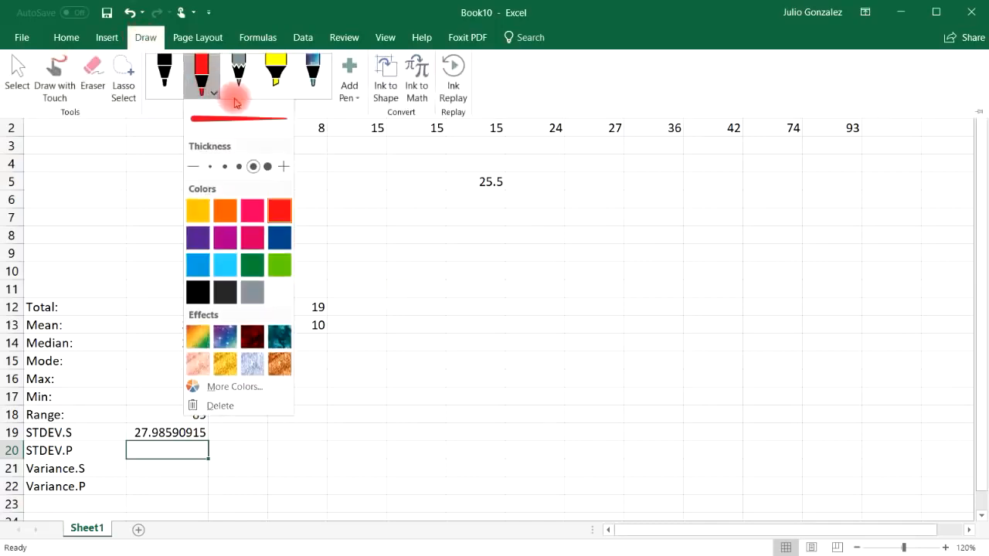
pyautogui.click(278, 208)
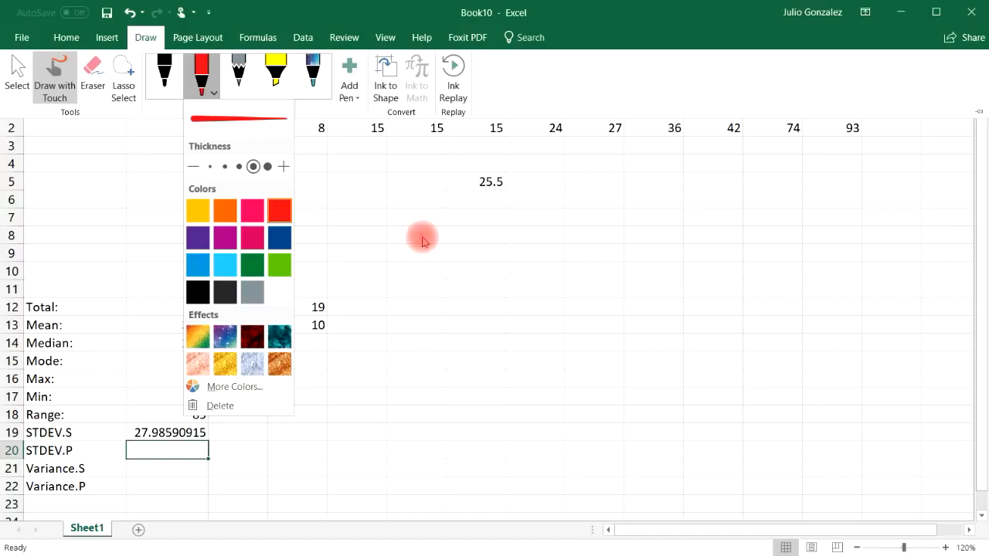
pyautogui.click(423, 241)
pyautogui.moveTo(450, 229); pyautogui.dragTo(415, 261)
pyautogui.moveTo(474, 242); pyautogui.dragTo(510, 242)
pyautogui.moveTo(473, 256)
pyautogui.mouseDown()
pyautogui.moveTo(511, 255)
pyautogui.moveTo(563, 188)
pyautogui.moveTo(805, 182)
pyautogui.mouseUp()
pyautogui.moveTo(627, 218)
pyautogui.mouseDown()
pyautogui.moveTo(622, 193)
pyautogui.moveTo(588, 255)
pyautogui.moveTo(638, 237)
pyautogui.mouseUp()
pyautogui.moveTo(647, 198)
pyautogui.mouseDown()
pyautogui.moveTo(661, 252)
pyautogui.moveTo(698, 249)
pyautogui.mouseUp()
pyautogui.moveTo(695, 209)
pyautogui.mouseDown()
pyautogui.moveTo(671, 241)
pyautogui.moveTo(711, 254)
pyautogui.moveTo(754, 233)
pyautogui.moveTo(808, 251)
pyautogui.mouseUp()
pyautogui.click(713, 216)
pyautogui.moveTo(803, 208); pyautogui.dragTo(771, 249)
pyautogui.moveTo(763, 202)
pyautogui.mouseDown()
pyautogui.moveTo(789, 197)
pyautogui.moveTo(815, 258)
pyautogui.mouseUp()
pyautogui.moveTo(846, 185); pyautogui.dragTo(865, 204)
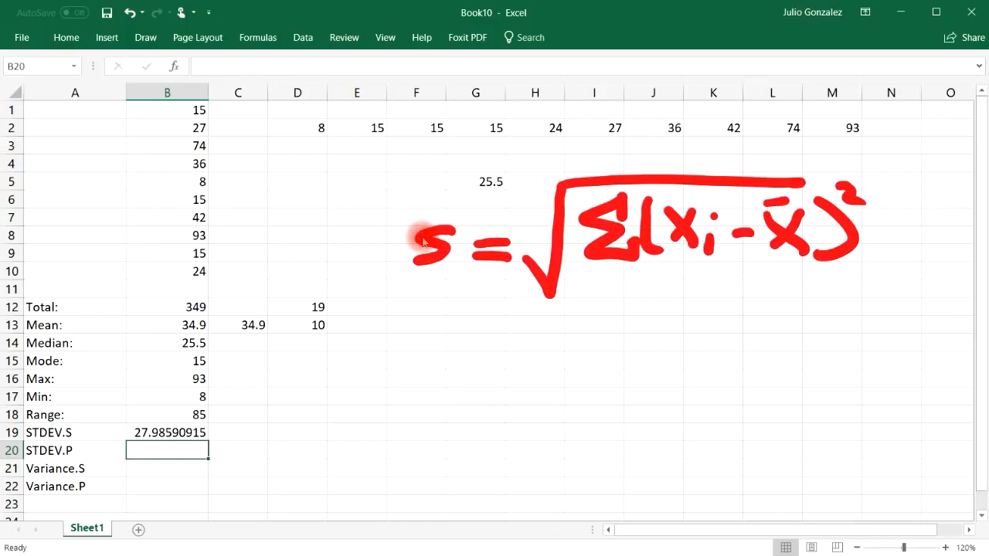
pyautogui.moveTo(585, 270); pyautogui.dragTo(817, 280)
pyautogui.moveTo(648, 327)
pyautogui.mouseDown()
pyautogui.moveTo(692, 293)
pyautogui.moveTo(754, 302)
pyautogui.moveTo(772, 324)
pyautogui.mouseUp()
pyautogui.moveTo(516, 260); pyautogui.dragTo(543, 292)
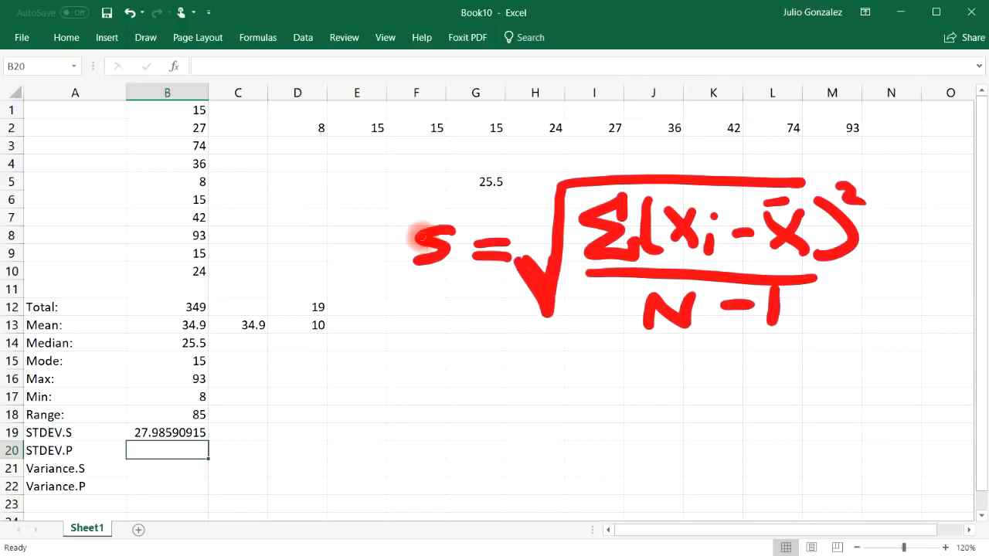
# Step: Handwrite the population standard deviation formula √(Σ(xi − μ)² / N) in thinner dark blue ink below the red one and circle both denominators
pyautogui.click(145, 37)
pyautogui.click(210, 82)
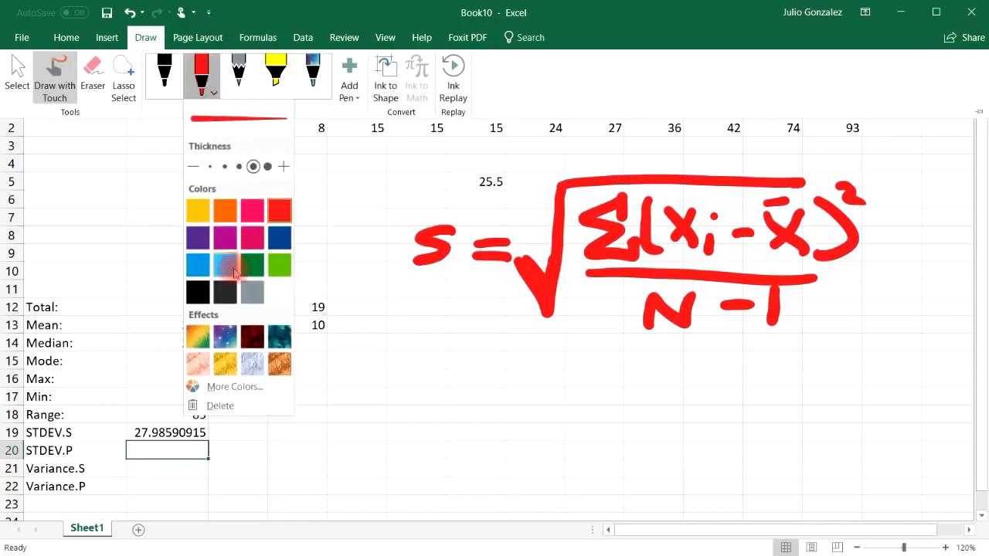
pyautogui.click(279, 240)
pyautogui.click(239, 166)
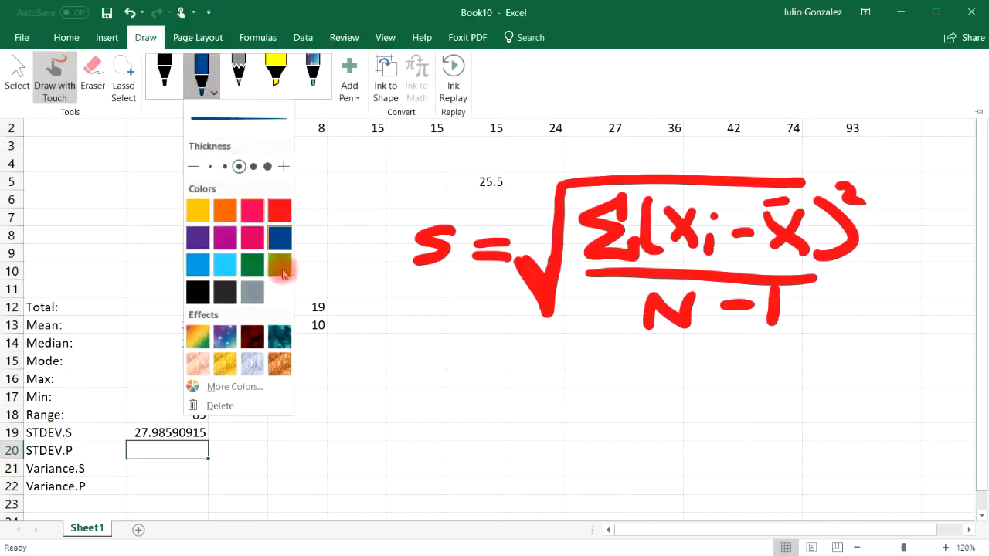
pyautogui.click(386, 214)
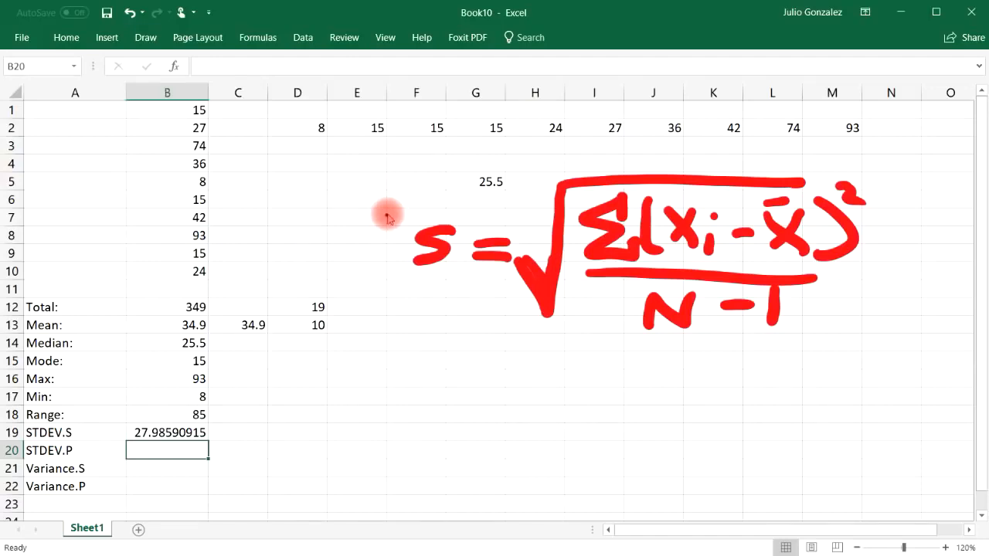
pyautogui.moveTo(429, 382)
pyautogui.mouseDown()
pyautogui.moveTo(439, 400)
pyautogui.moveTo(500, 401)
pyautogui.mouseUp()
pyautogui.moveTo(472, 415)
pyautogui.mouseDown()
pyautogui.moveTo(496, 414)
pyautogui.moveTo(516, 439)
pyautogui.moveTo(550, 369)
pyautogui.moveTo(857, 360)
pyautogui.mouseUp()
pyautogui.moveTo(600, 386); pyautogui.dragTo(624, 439)
pyautogui.moveTo(663, 379); pyautogui.dragTo(661, 437)
pyautogui.moveTo(683, 400); pyautogui.dragTo(704, 426)
pyautogui.moveTo(703, 400)
pyautogui.mouseDown()
pyautogui.moveTo(684, 426)
pyautogui.moveTo(723, 435)
pyautogui.moveTo(773, 413)
pyautogui.moveTo(820, 424)
pyautogui.mouseUp()
pyautogui.click(723, 398)
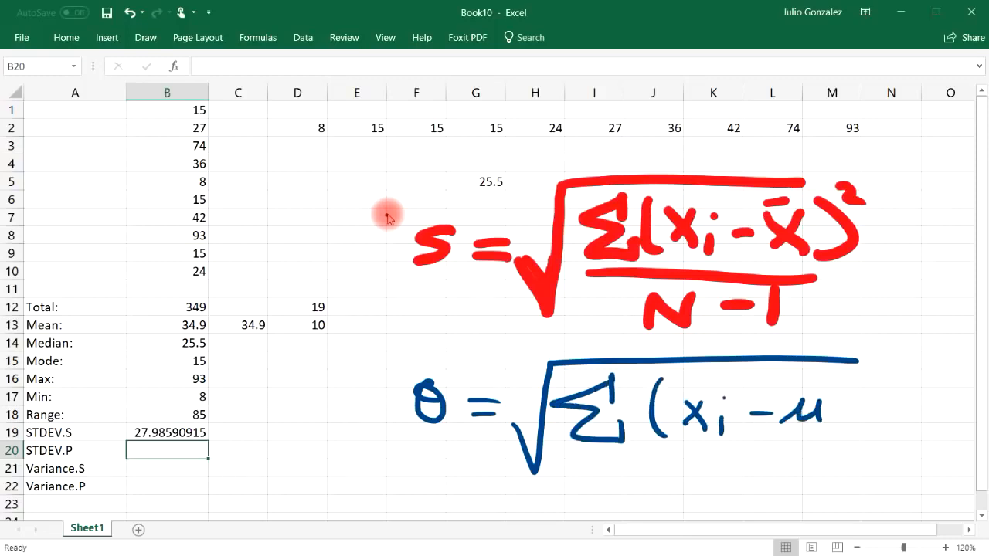
pyautogui.moveTo(838, 378); pyautogui.dragTo(822, 451)
pyautogui.moveTo(859, 378); pyautogui.dragTo(876, 392)
pyautogui.moveTo(584, 456); pyautogui.dragTo(805, 451)
pyautogui.moveTo(675, 494)
pyautogui.mouseDown()
pyautogui.moveTo(712, 457)
pyautogui.moveTo(743, 456)
pyautogui.moveTo(694, 417)
pyautogui.mouseUp()
pyautogui.moveTo(772, 260)
pyautogui.mouseDown()
pyautogui.moveTo(657, 356)
pyautogui.moveTo(715, 243)
pyautogui.mouseUp()
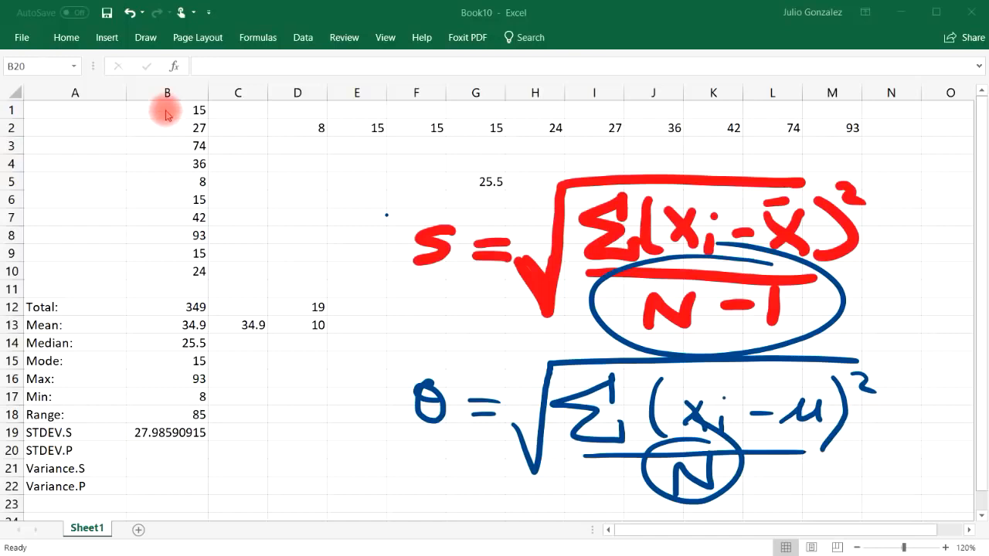
# Step: Calculate the sample standard deviation of 1, 2, 3, 4 and 5 in D7 with the STDEV.S function
pyautogui.click(285, 220)
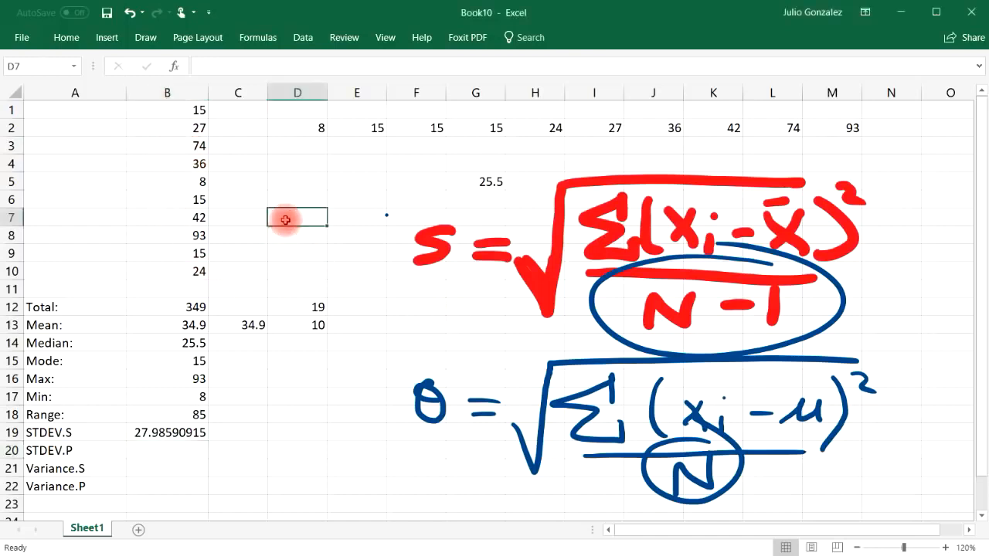
pyautogui.write('=')
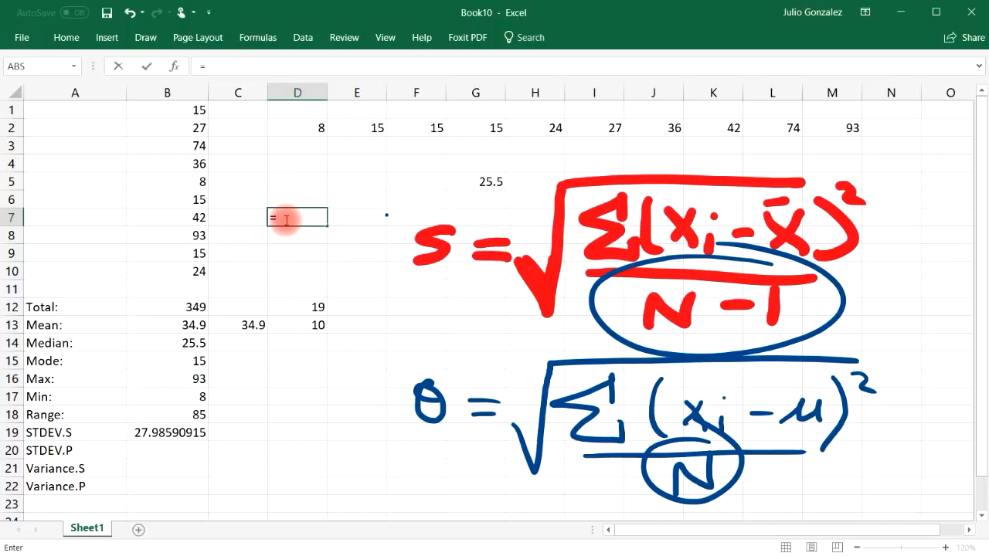
pyautogui.write('s')
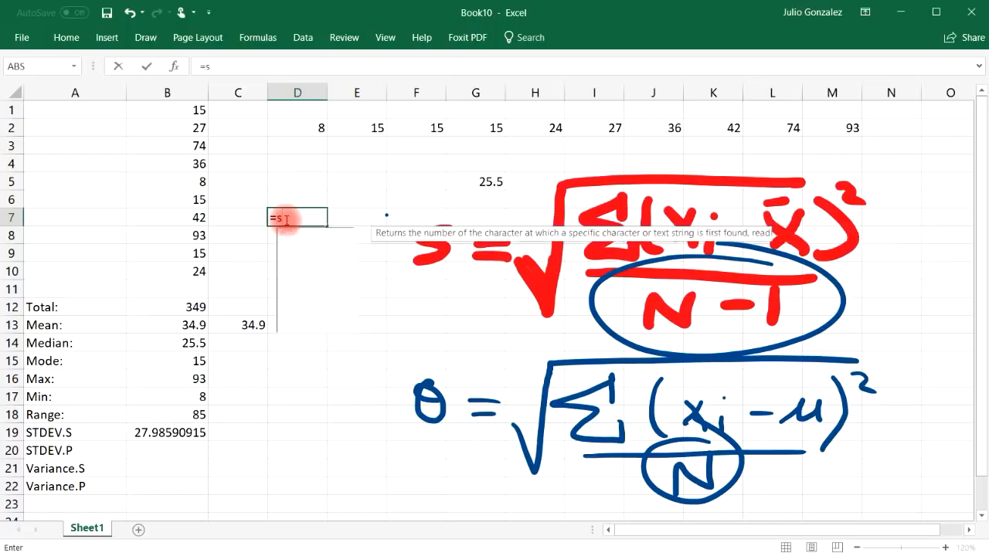
pyautogui.write('tdev')
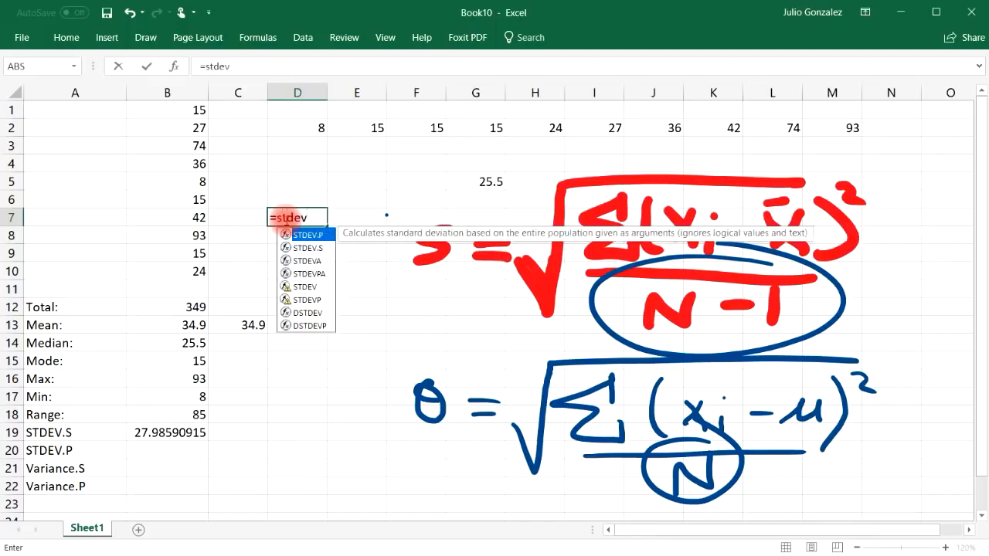
pyautogui.write('.s')
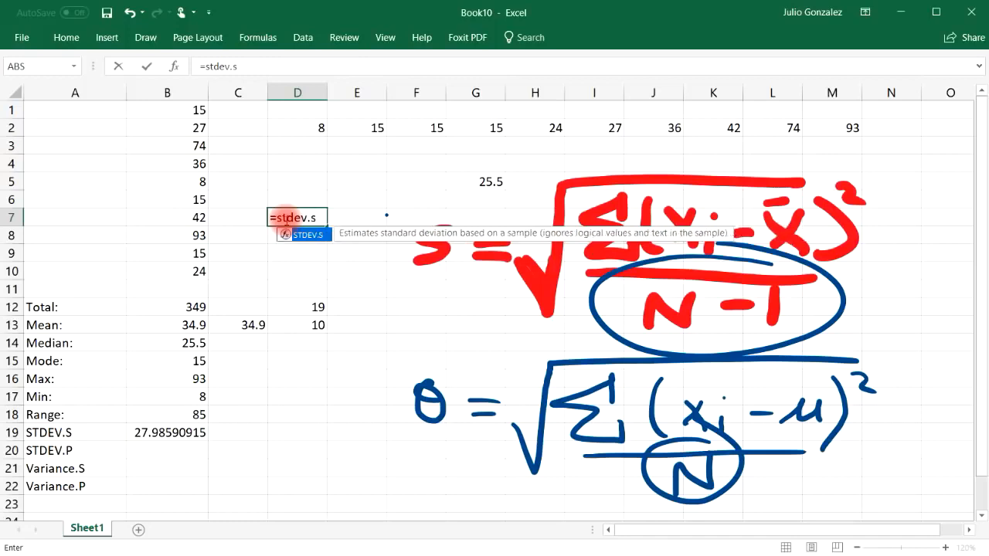
pyautogui.write('(1,2,3,4,5)')
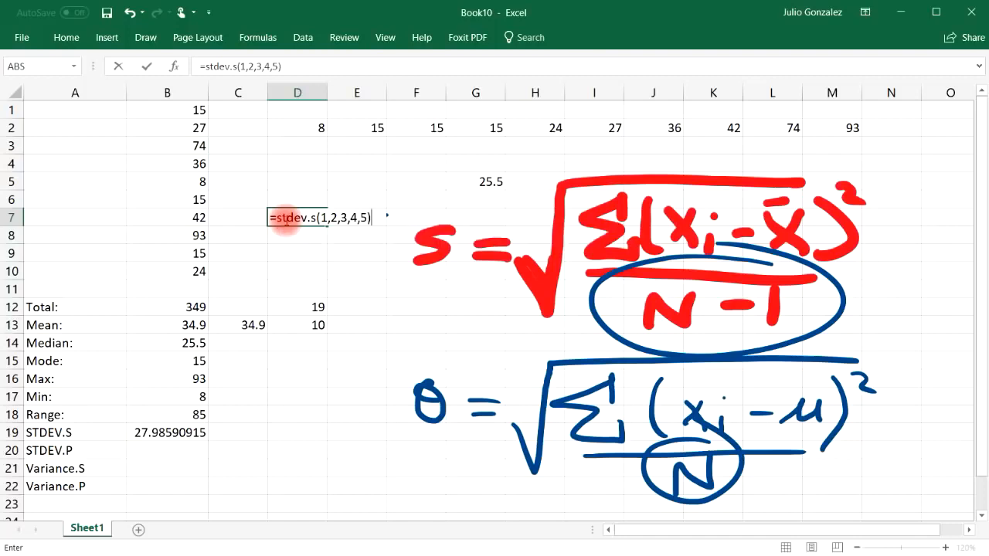
pyautogui.press('Return')
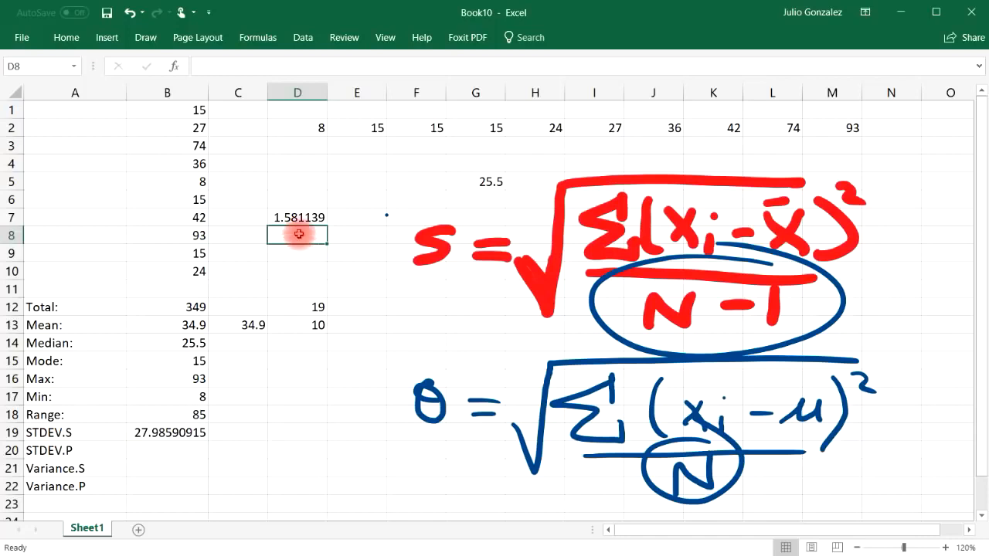
# Step: Calculate the population standard deviation of 1, 2, 3, 4 and 5 in D8 with the STDEV.P function
pyautogui.write('=s')
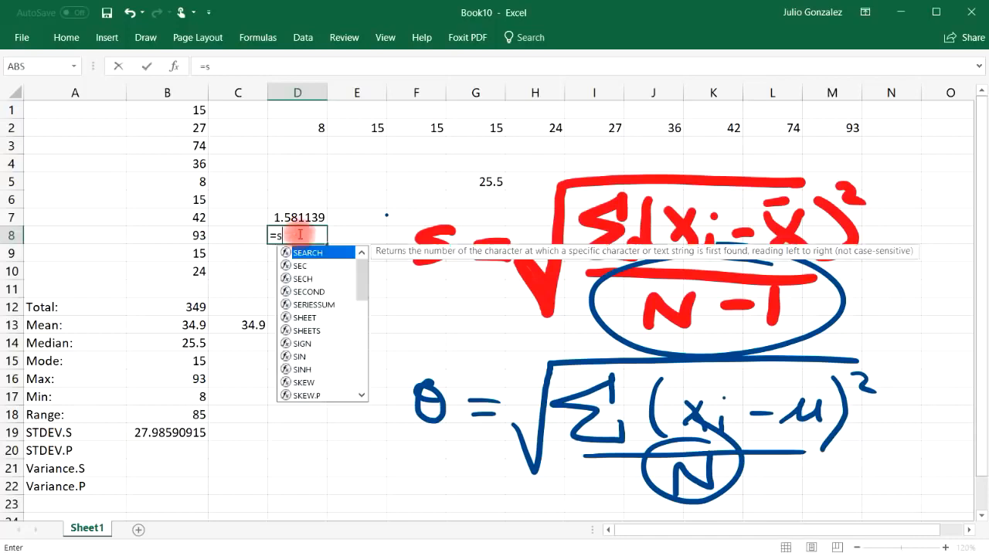
pyautogui.write('tdev.')
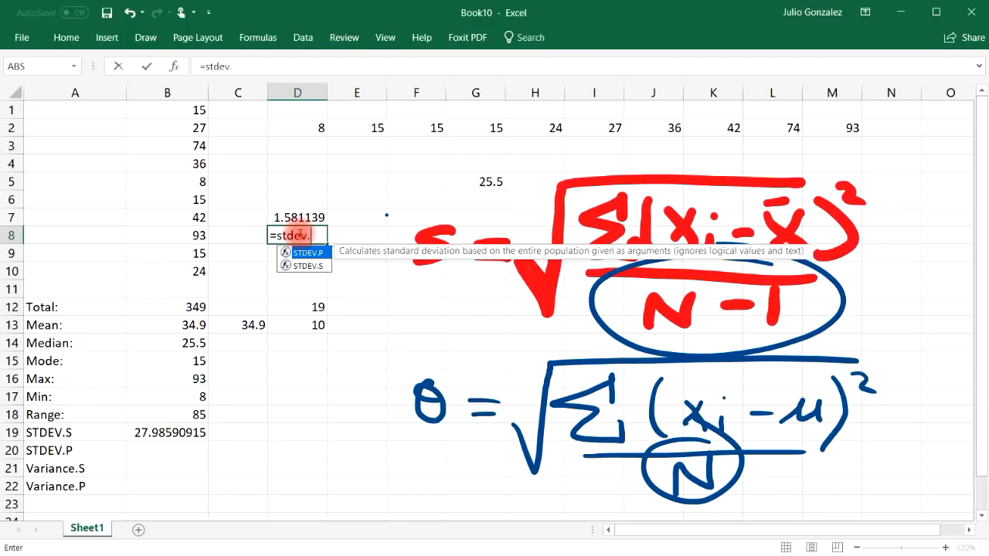
pyautogui.write('p(1,')
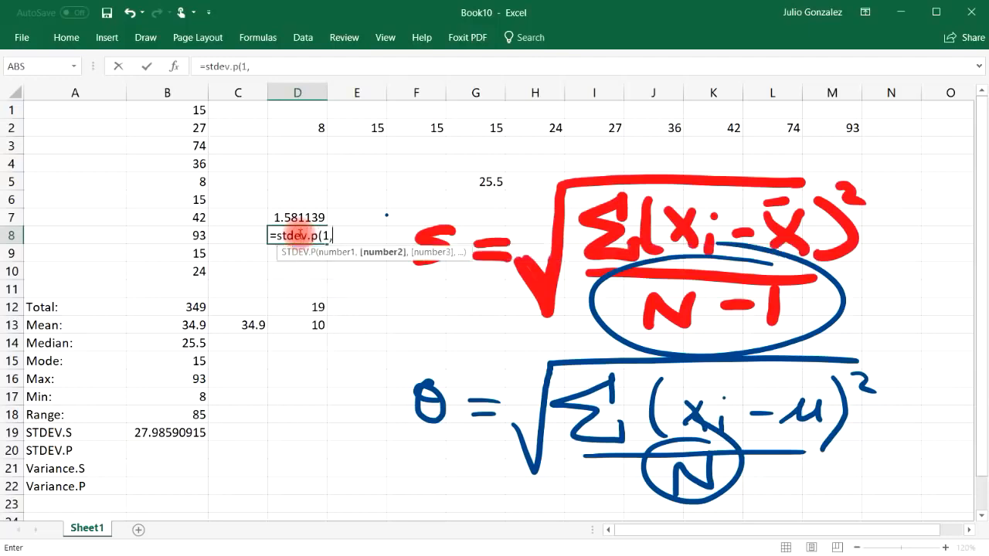
pyautogui.write('2,3,4,')
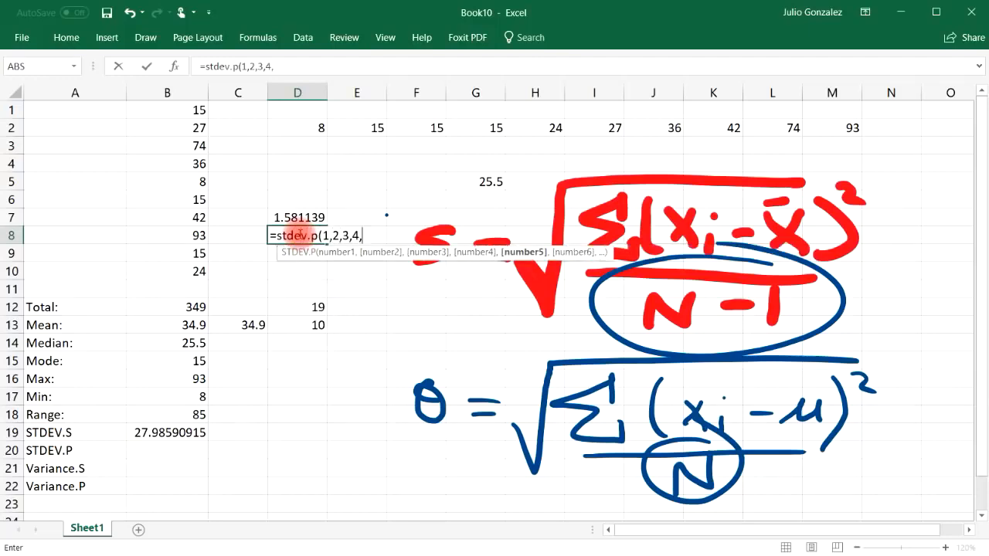
pyautogui.write('5)')
pyautogui.press('Return')
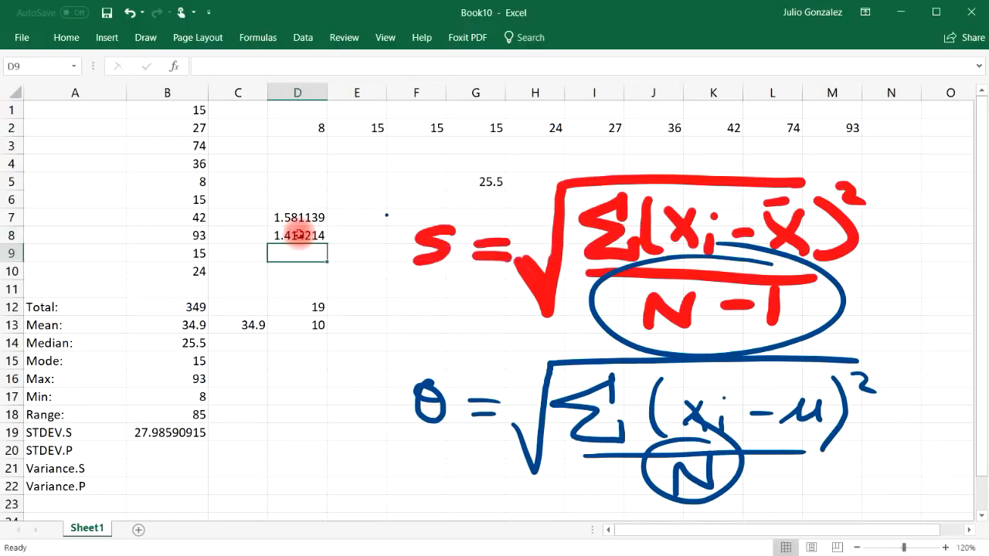
pyautogui.click(298, 235)
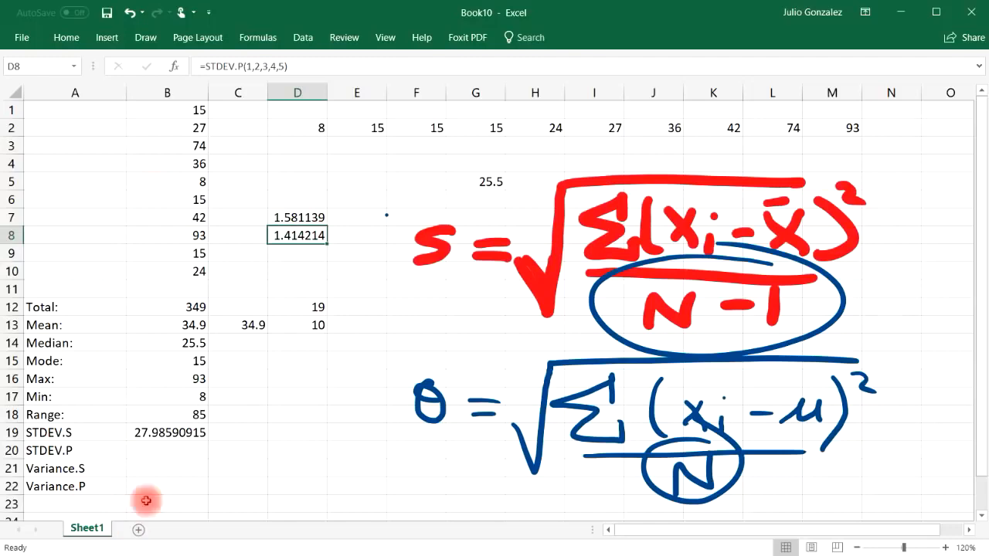
# Step: Calculate the population standard deviation of B1:B10 in B20 with the STDEV.P function
pyautogui.click(152, 450)
pyautogui.write('=')
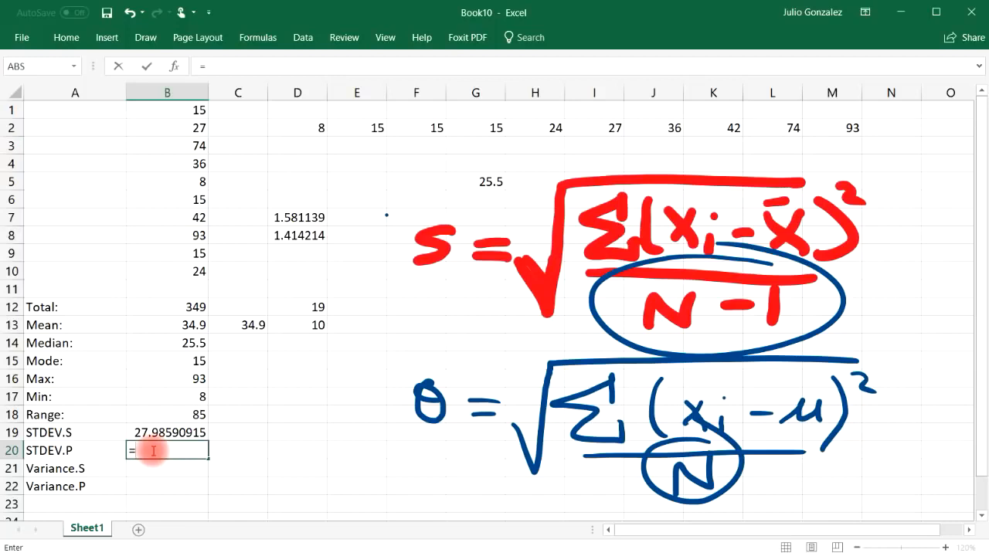
pyautogui.write('stdev.p')
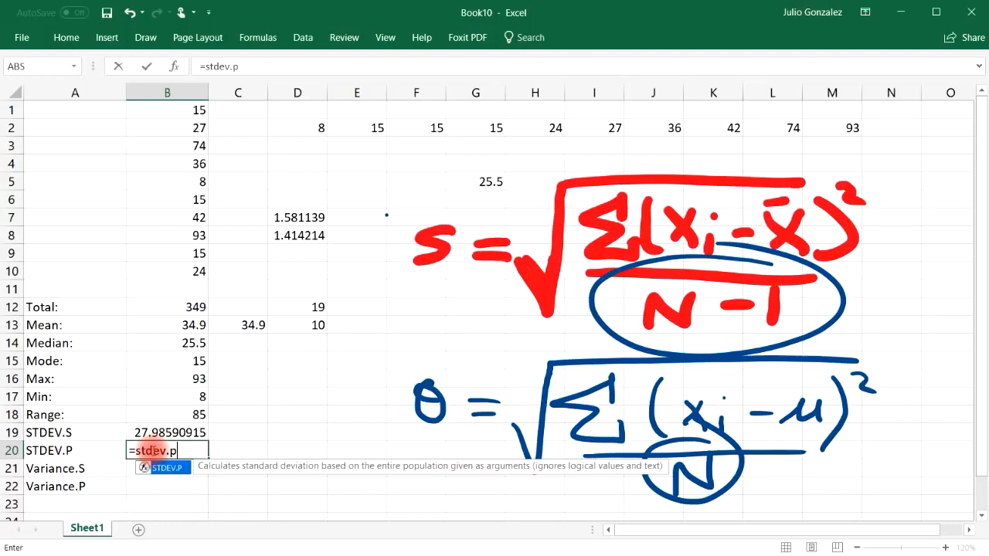
pyautogui.write('(')
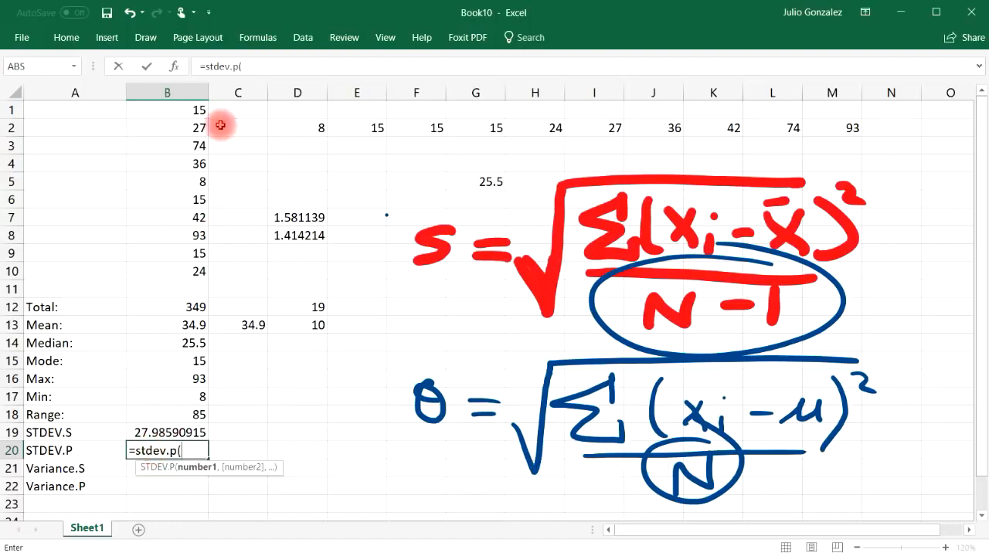
pyautogui.moveTo(196, 101); pyautogui.dragTo(199, 269)
pyautogui.write(')')
pyautogui.press('Return')
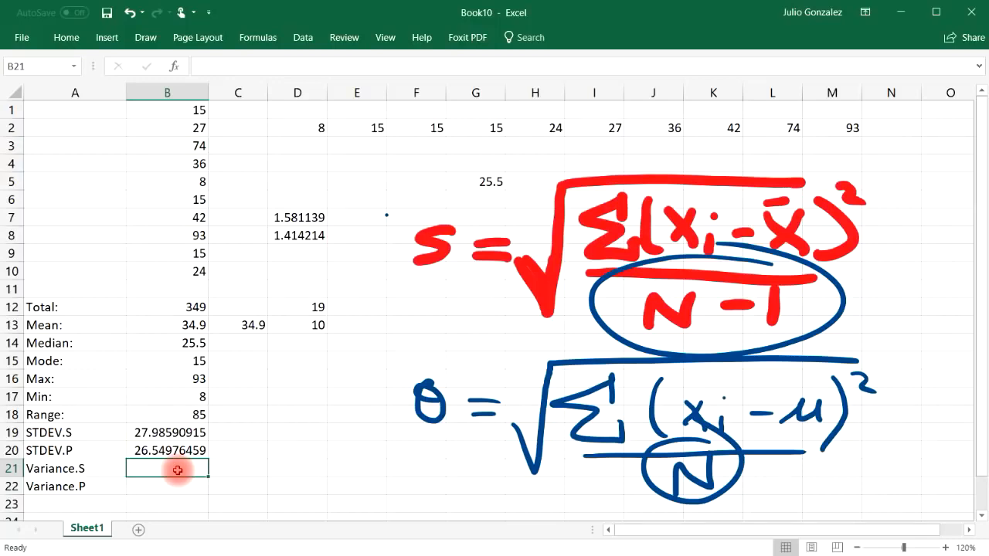
# Step: Calculate the sample variance of B1:B10 in B21 with the VAR.S function
pyautogui.hotkey('alt', 'Tab')
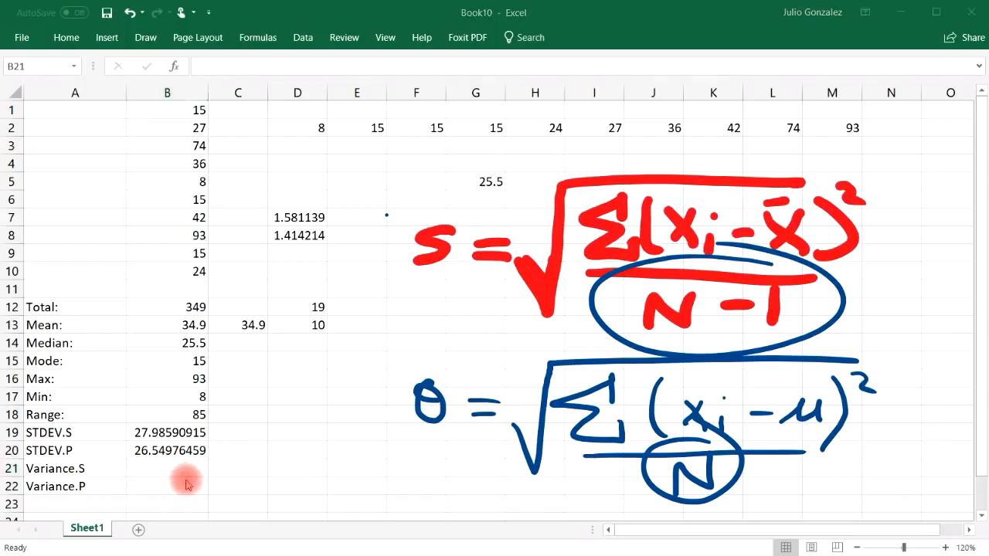
pyautogui.click(166, 469)
pyautogui.doubleClick(165, 469)
pyautogui.write('=v')
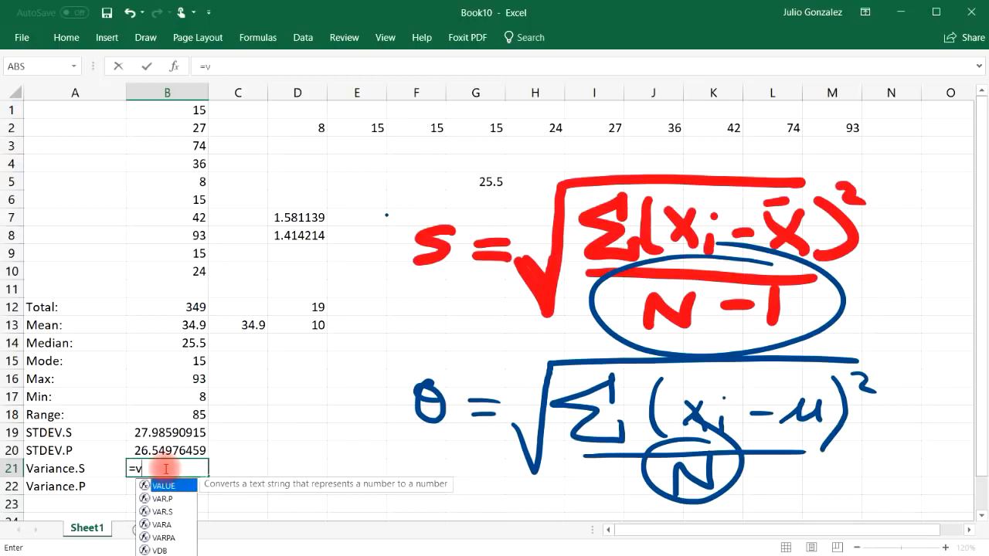
pyautogui.write('ar.s(')
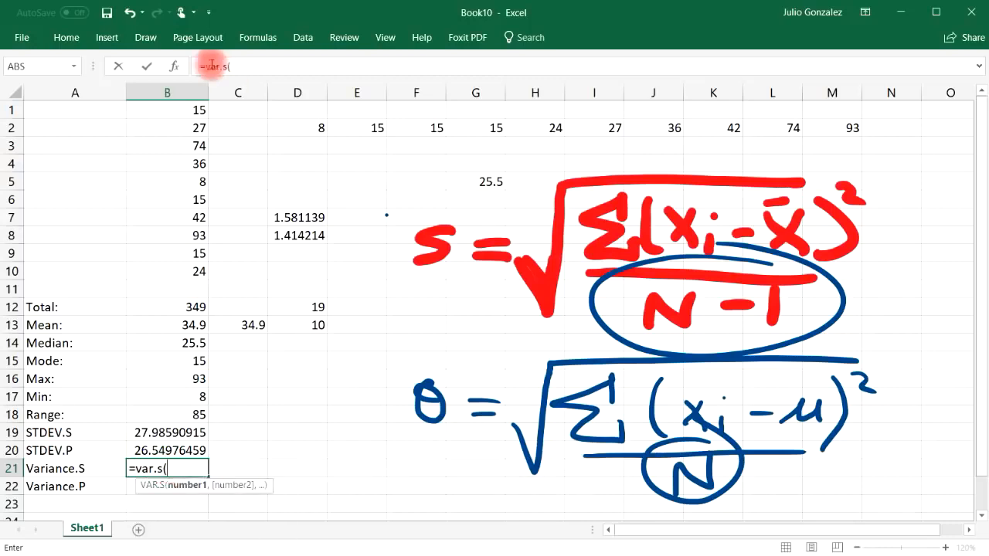
pyautogui.moveTo(194, 110); pyautogui.dragTo(190, 266)
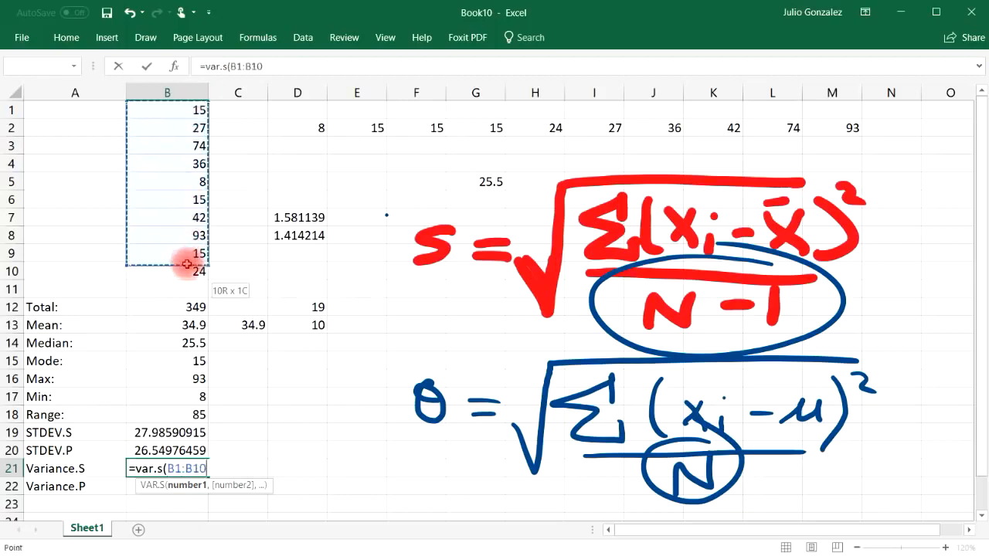
pyautogui.write(')')
pyautogui.press('Return')
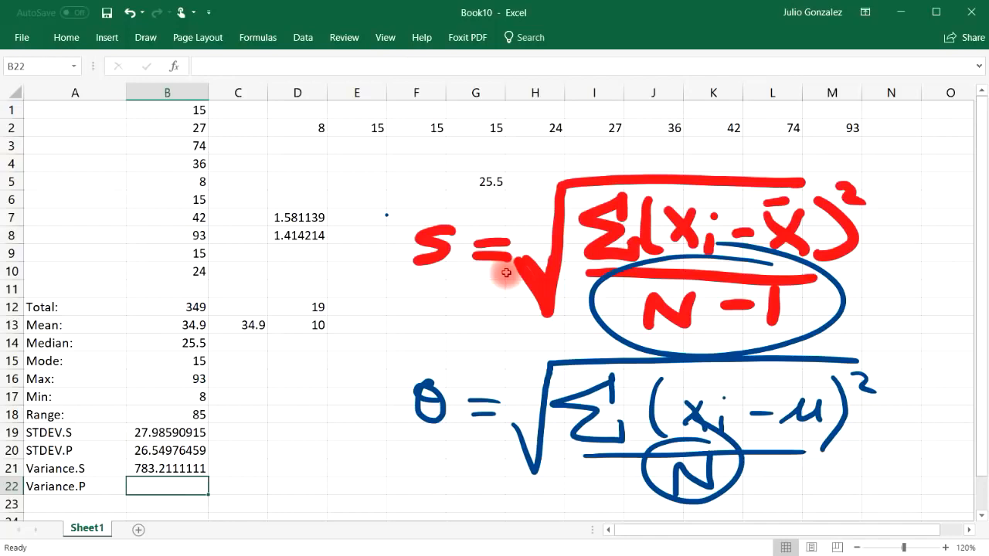
# Step: Calculate the population variance of B1:B10 in B22 with the VAR.P function
pyautogui.write('var.')
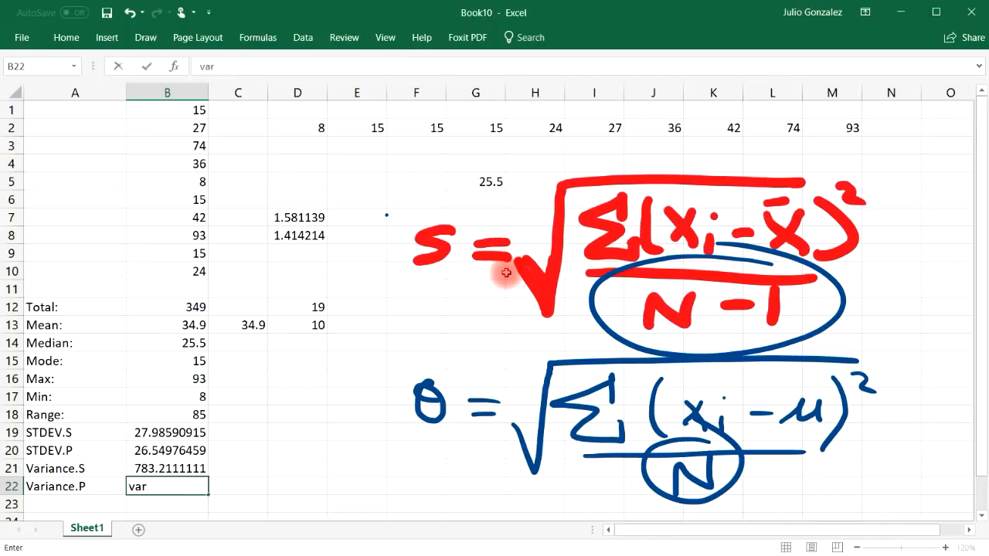
pyautogui.press('BackSpace')
pyautogui.press('BackSpace')
pyautogui.press('BackSpace')
pyautogui.press('BackSpace')
pyautogui.write('=var.p(')
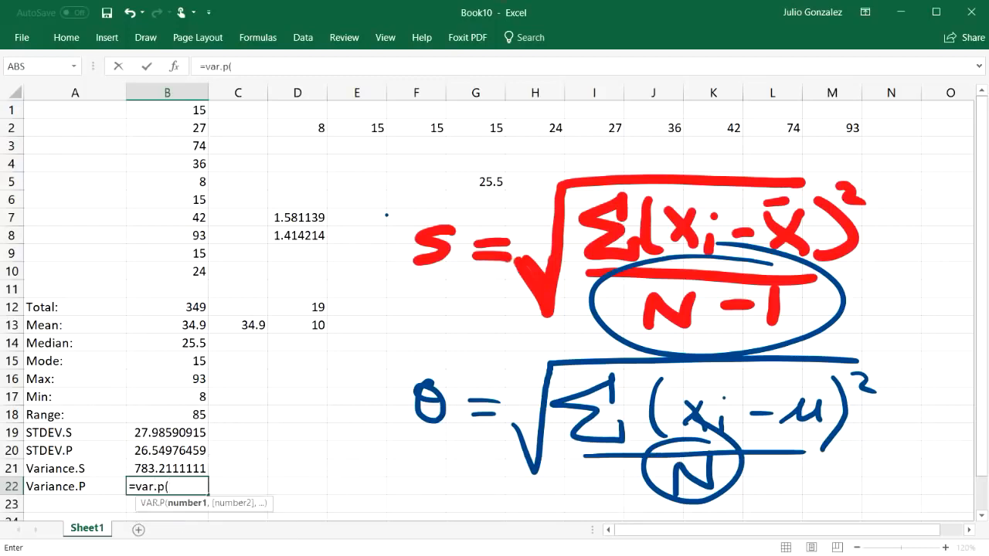
pyautogui.moveTo(177, 111); pyautogui.dragTo(180, 271)
pyautogui.write(')')
pyautogui.press('Return')
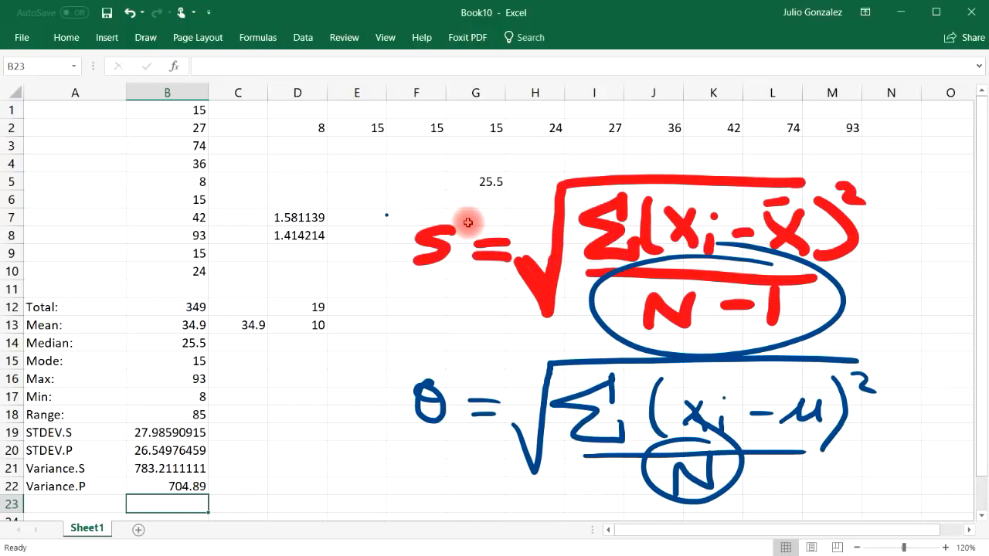
# Step: Cross-check the sample variance in C21 by squaring the sample standard deviation with the formula =(B19)^2
pyautogui.click(229, 468)
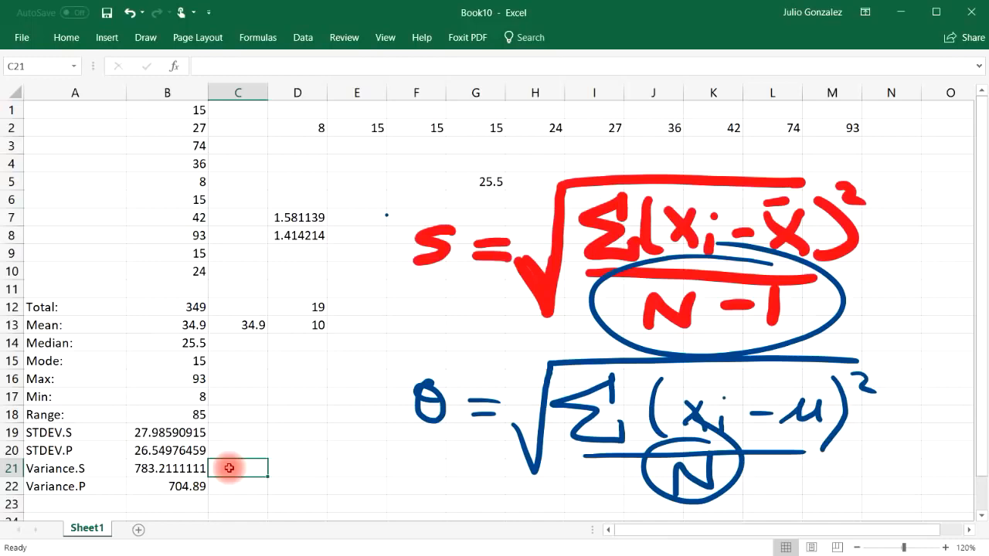
pyautogui.write('=')
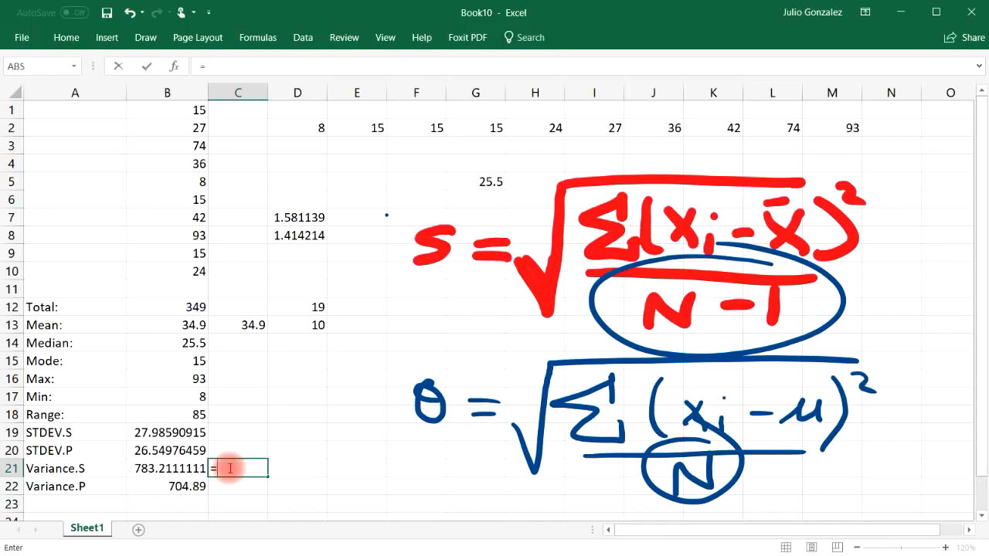
pyautogui.write('(B19)')
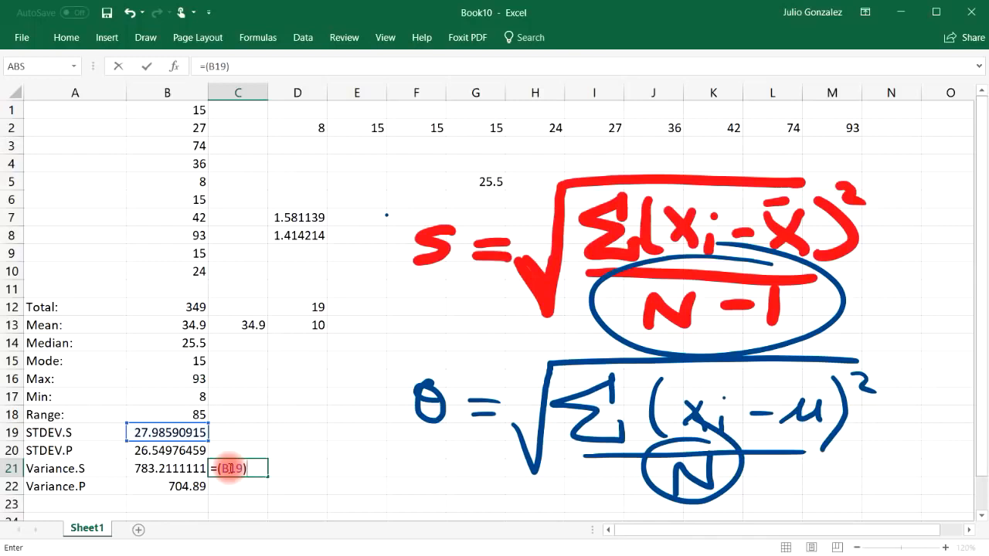
pyautogui.write('^2')
pyautogui.press('Return')
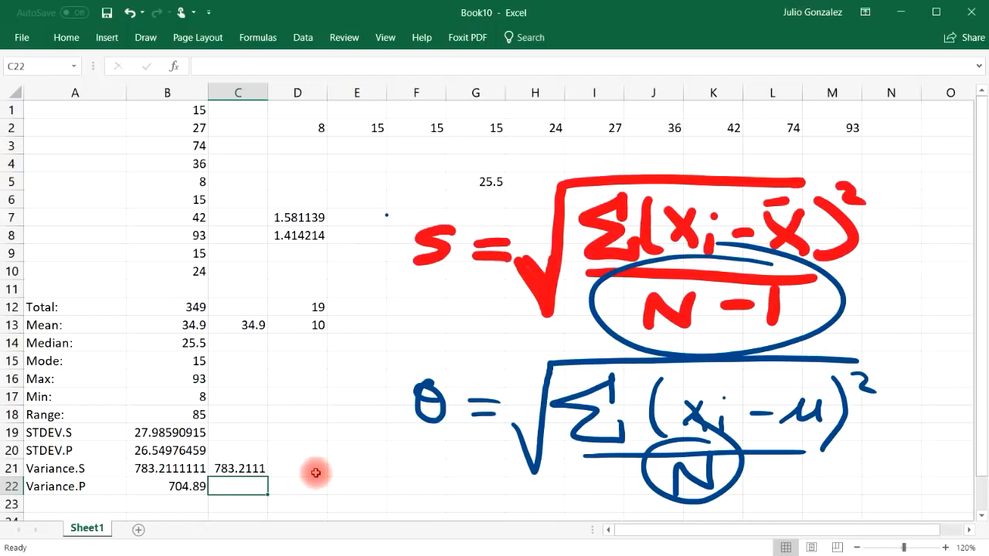
# Step: Cross-check the population variance in C22 by squaring the population standard deviation with the formula =(B20)^2
pyautogui.write('=')
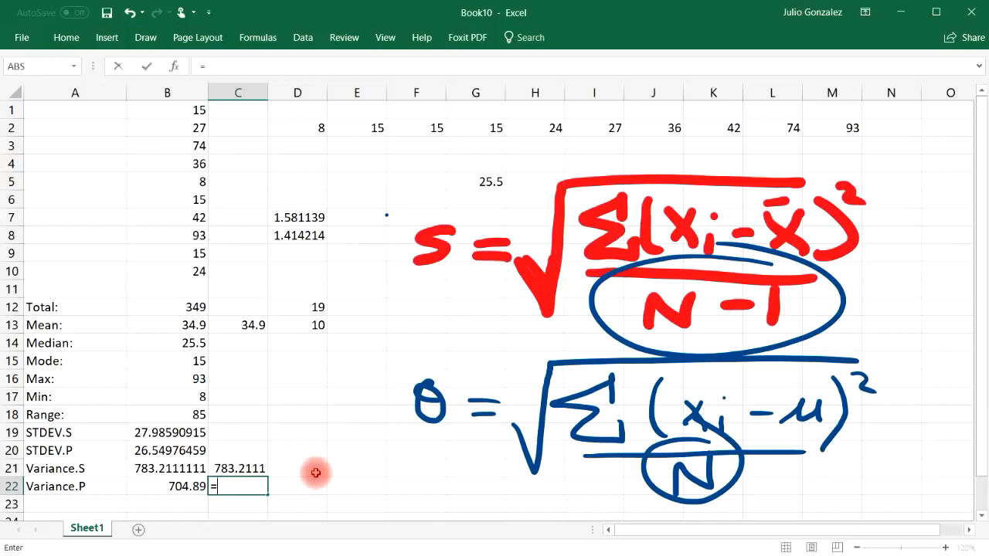
pyautogui.write('(B20)^2')
pyautogui.press('Return')
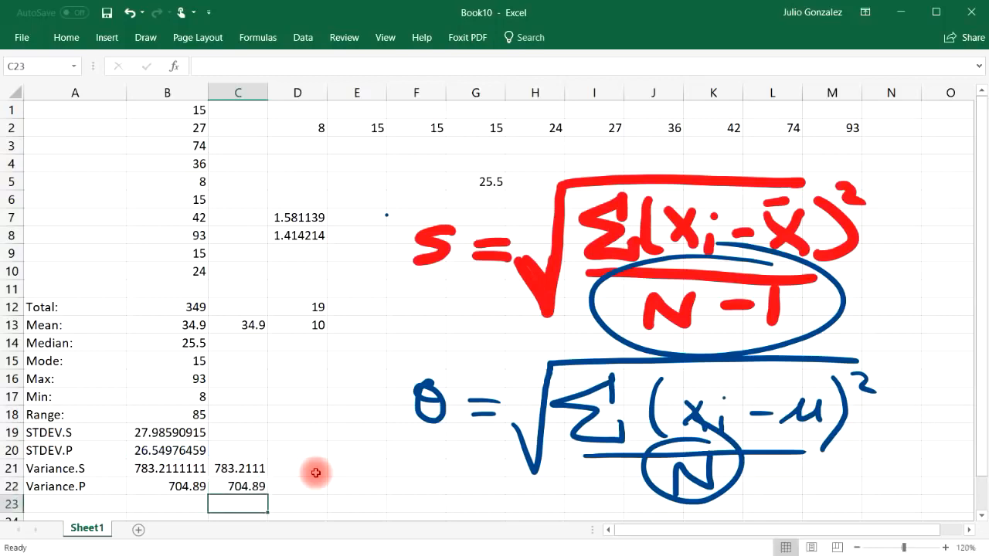